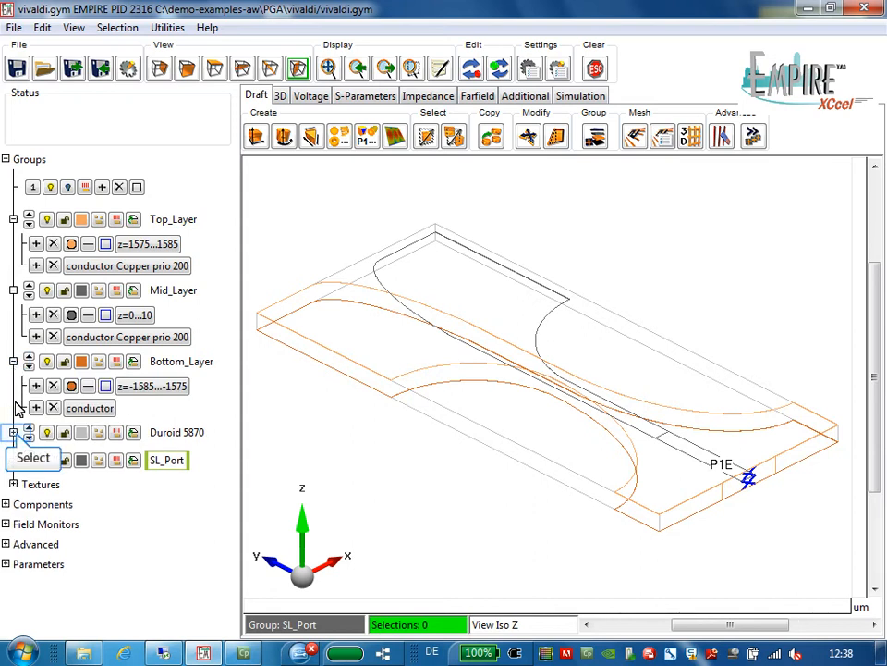
Review the layer heights and materials of the Duroid 5870 and SL_Port groups, leaving the Groups tree collapsed
{"action": "left_click", "coordinate": [14, 432]}
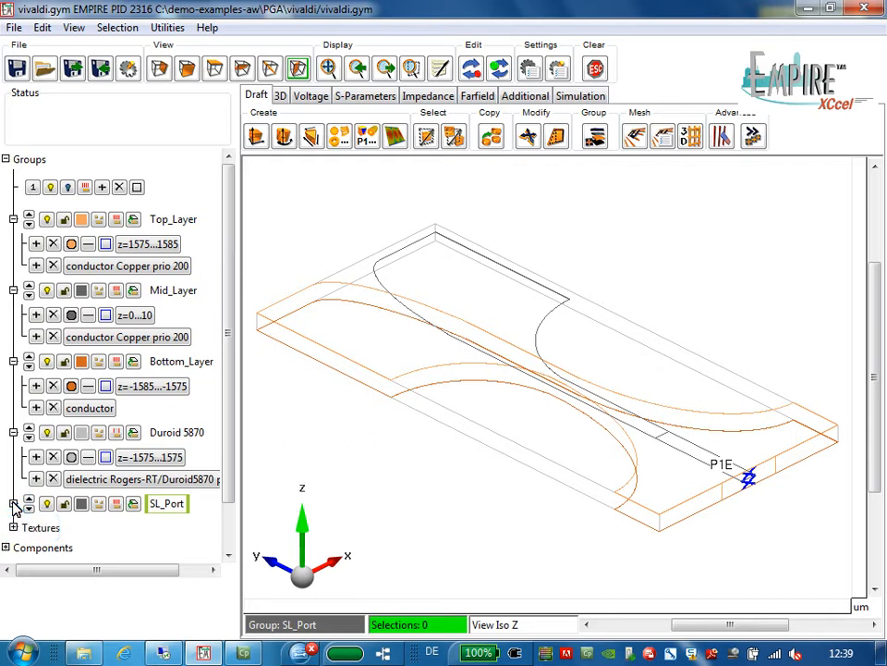
{"action": "left_click", "coordinate": [13, 503]}
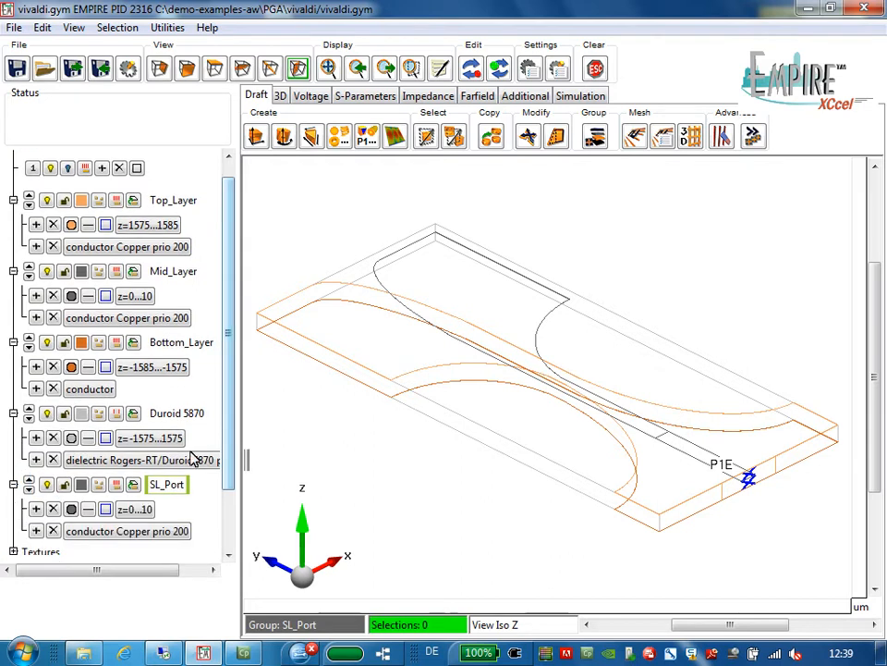
{"action": "scroll", "coordinate": [233, 359], "scroll_direction": "up", "scroll_amount": 1}
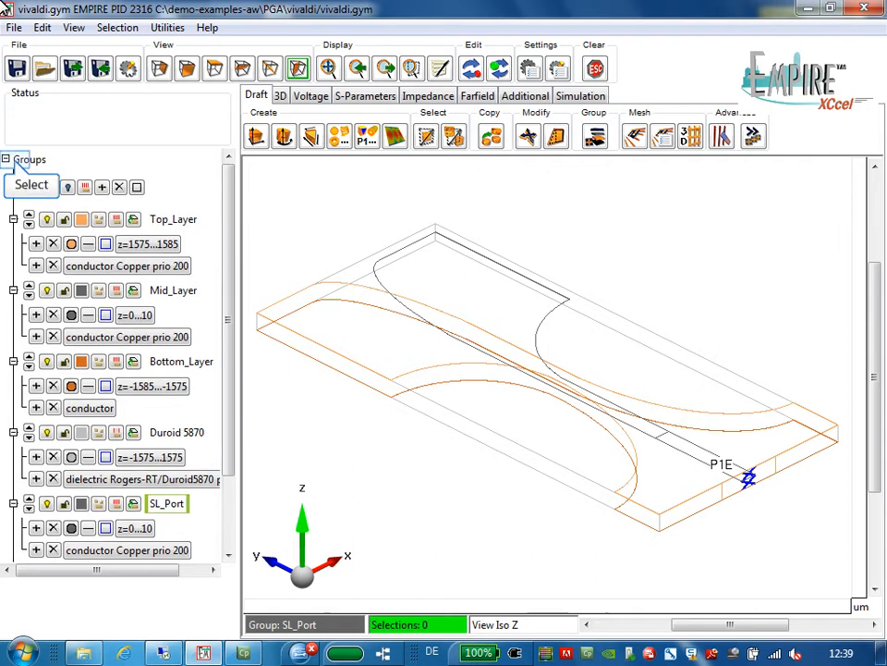
{"action": "left_click", "coordinate": [6, 160]}
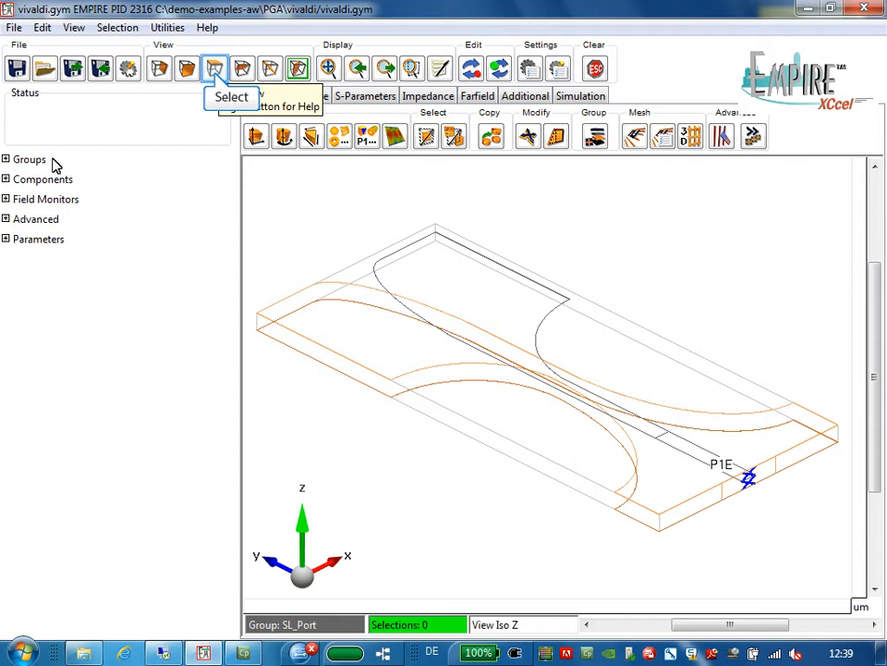
Create the mesh of the antenna in the top view and inspect the meshed structure in 3D
{"action": "left_click", "coordinate": [214, 72]}
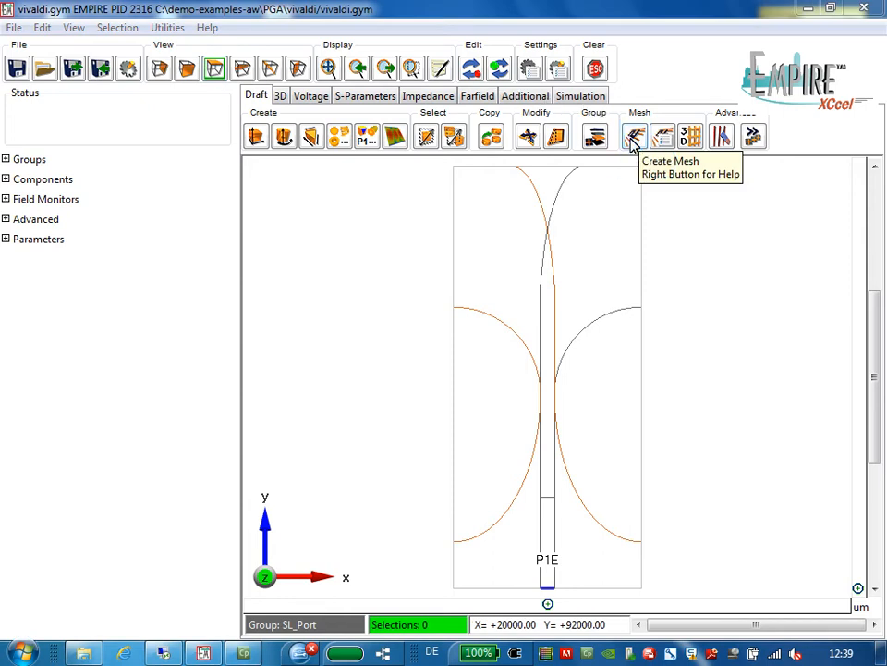
{"action": "left_click", "coordinate": [635, 138]}
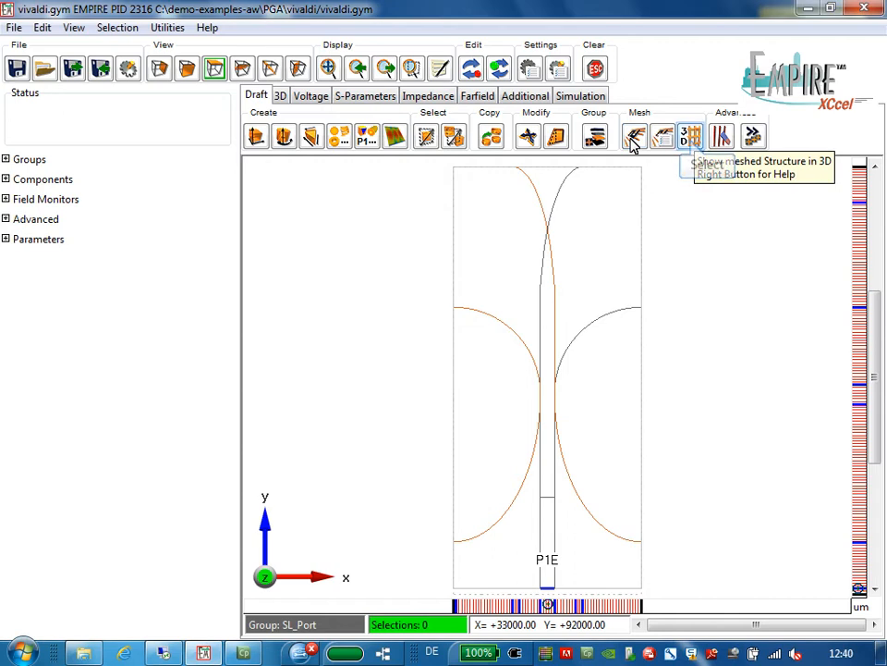
{"action": "left_click", "coordinate": [691, 141]}
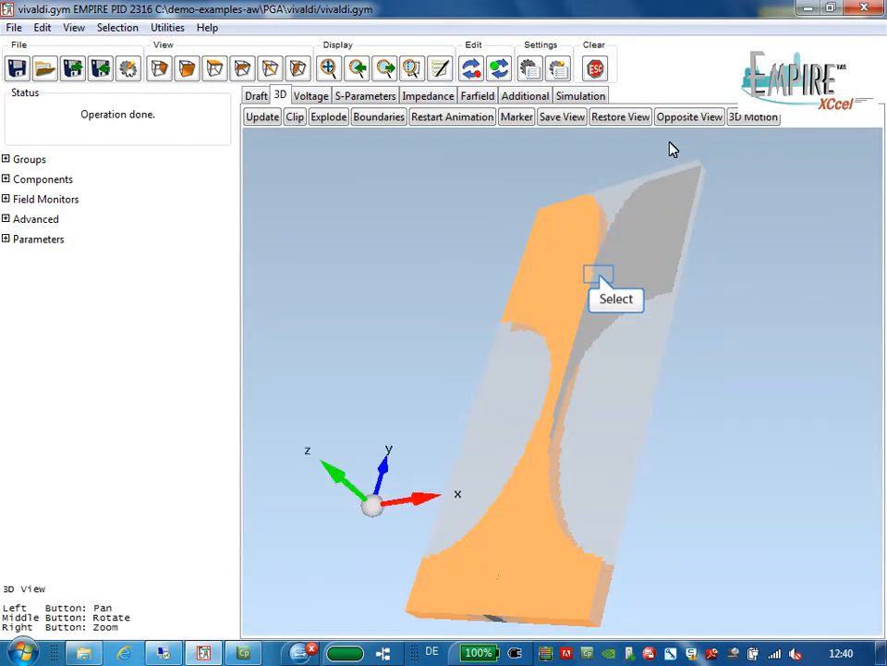
{"action": "left_click", "coordinate": [599, 274]}
{"action": "middle_click_drag", "start_coordinate": [600, 281], "coordinate": [635, 278]}
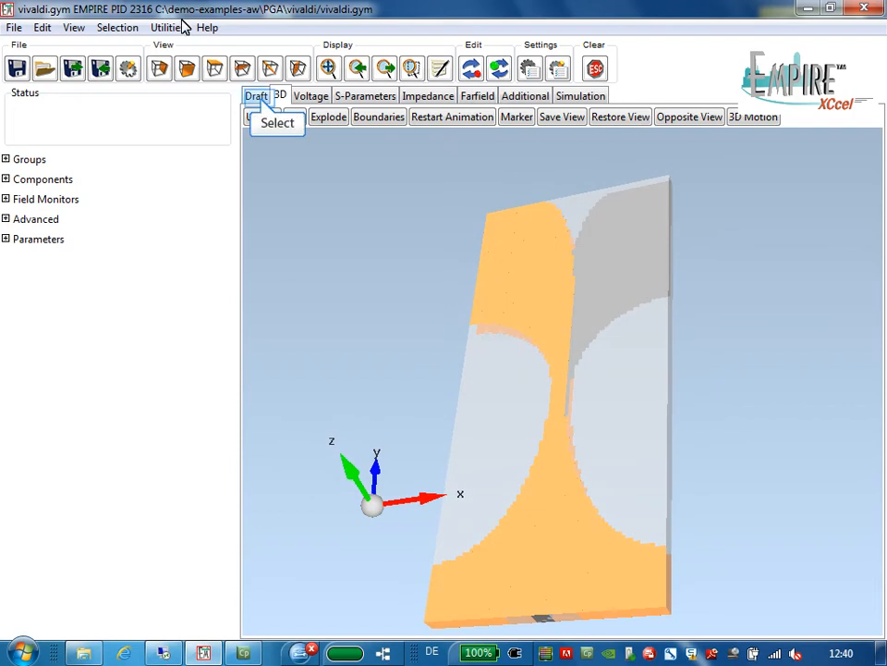
Set the automatic mesh resolution to Fine (20/5) in the mesh options
{"action": "left_click", "coordinate": [256, 96]}
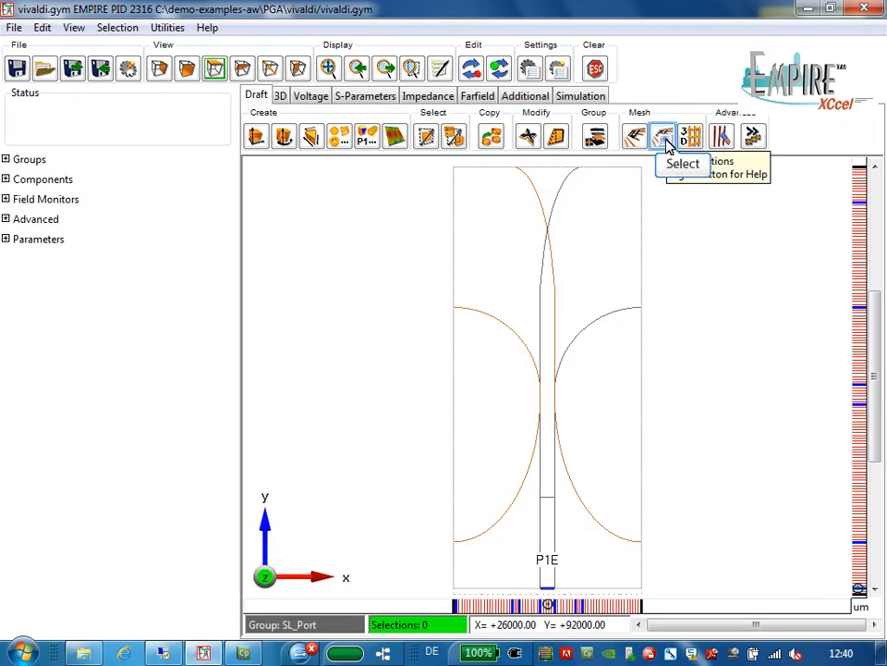
{"action": "left_click", "coordinate": [665, 139]}
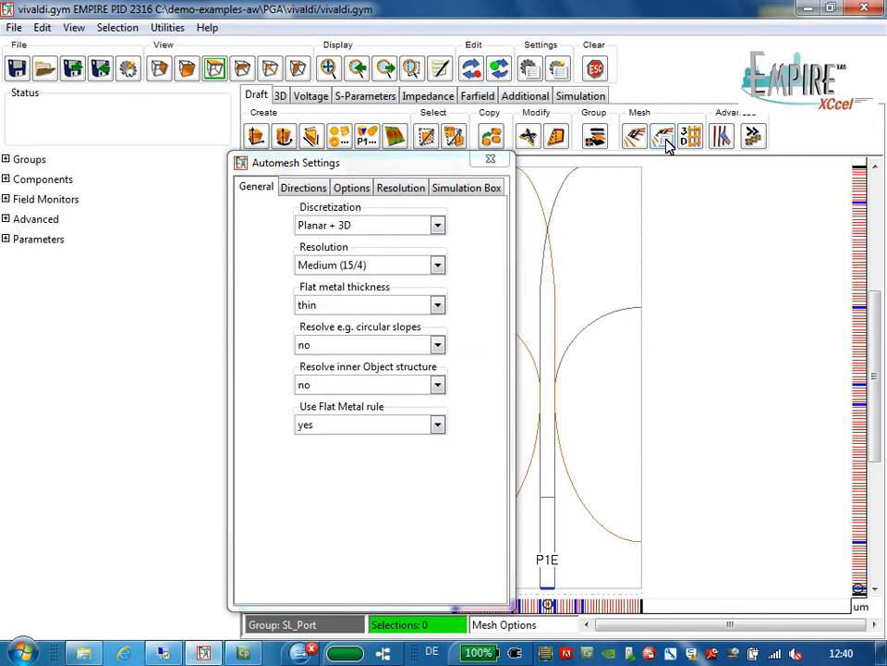
{"action": "left_click", "coordinate": [438, 266]}
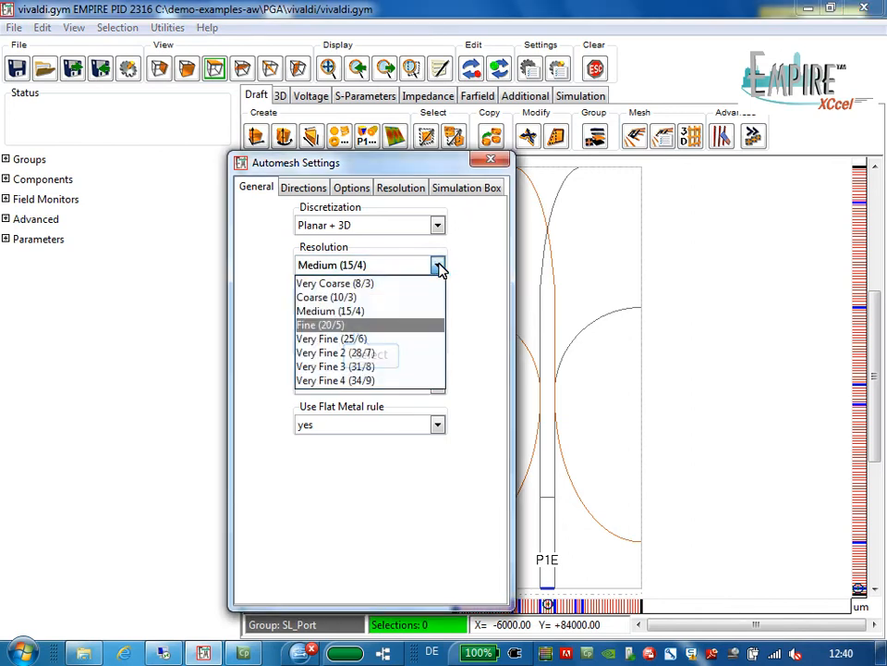
{"action": "left_click", "coordinate": [355, 328]}
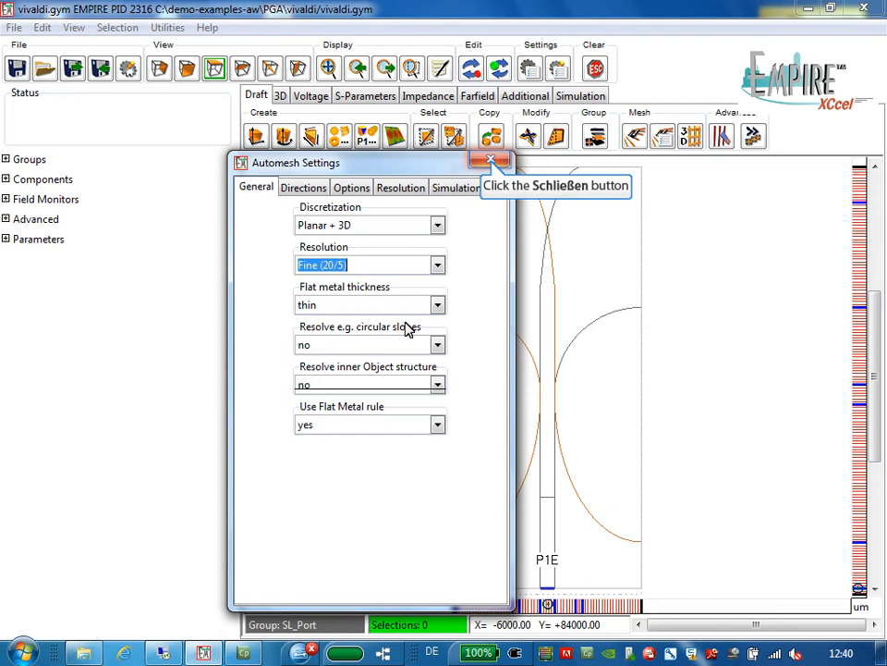
{"action": "left_click", "coordinate": [491, 162]}
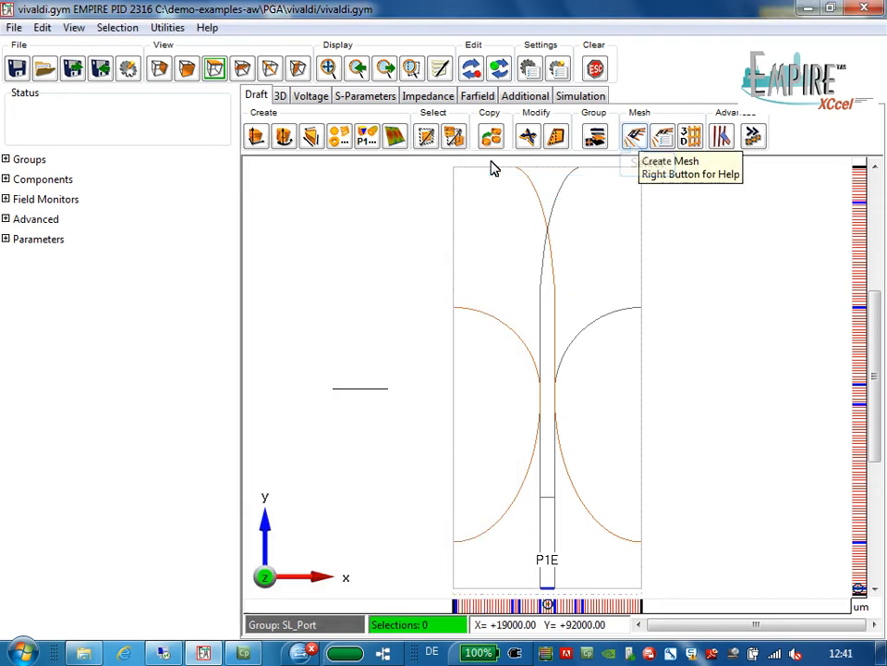
Recreate the mesh with the finer resolution and inspect the refined structure in 3D
{"action": "left_click", "coordinate": [634, 139]}
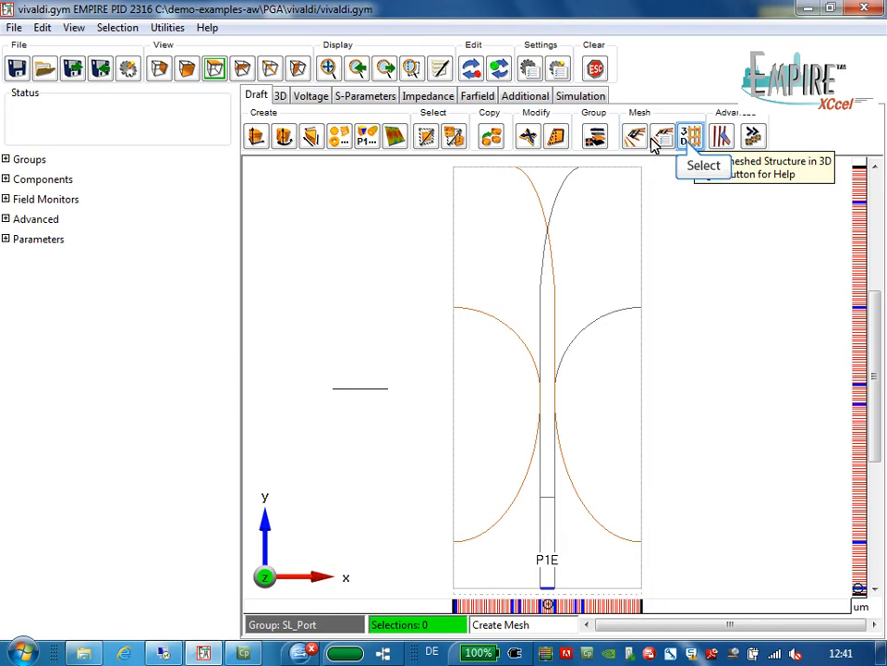
{"action": "left_click", "coordinate": [689, 141]}
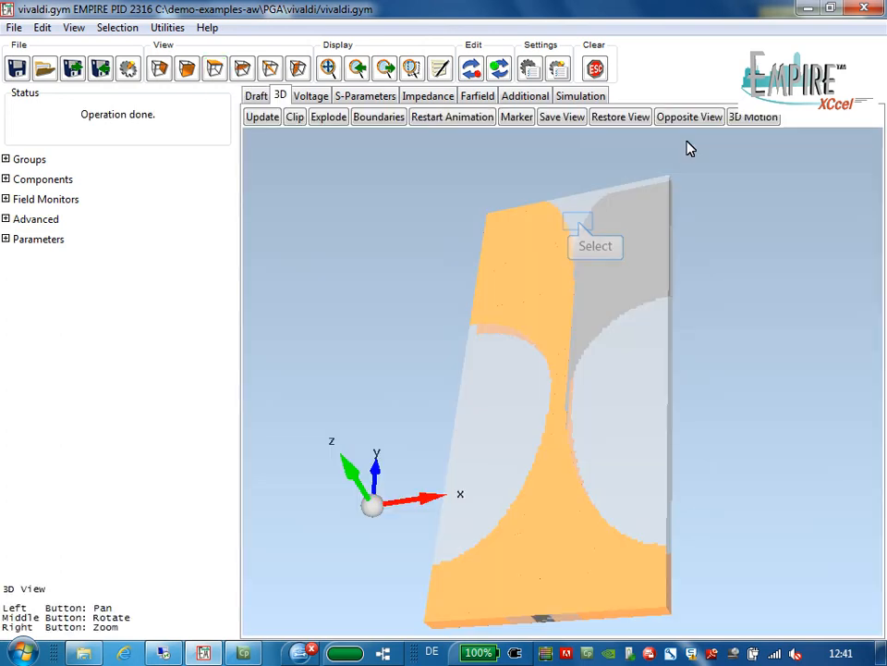
{"action": "left_click", "coordinate": [578, 222]}
{"action": "middle_click_drag", "start_coordinate": [581, 228], "coordinate": [592, 247]}
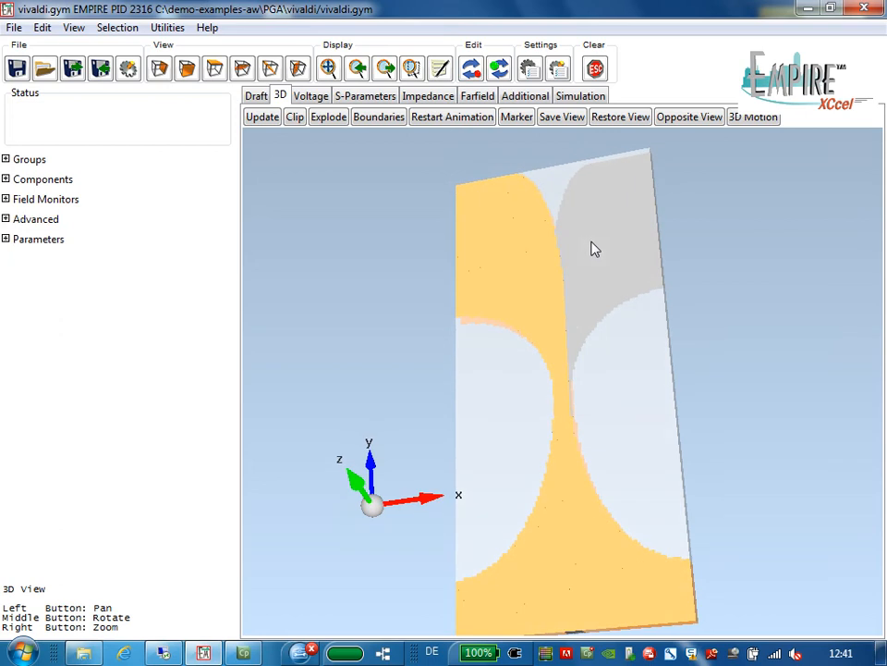
Start creating an EM Far Field monitor in the draft's front view and open its parameters
{"action": "left_click", "coordinate": [255, 99]}
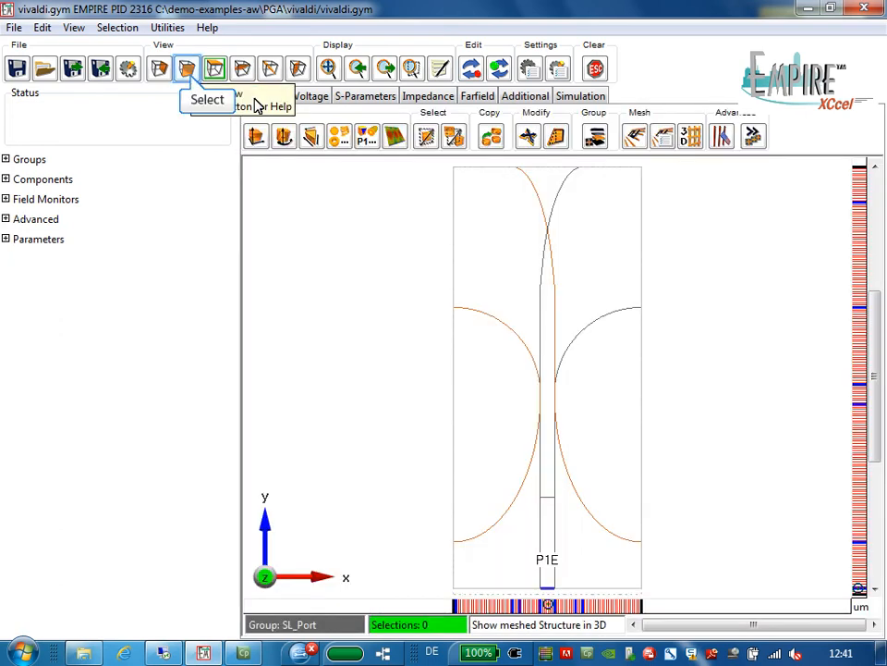
{"action": "left_click", "coordinate": [187, 69]}
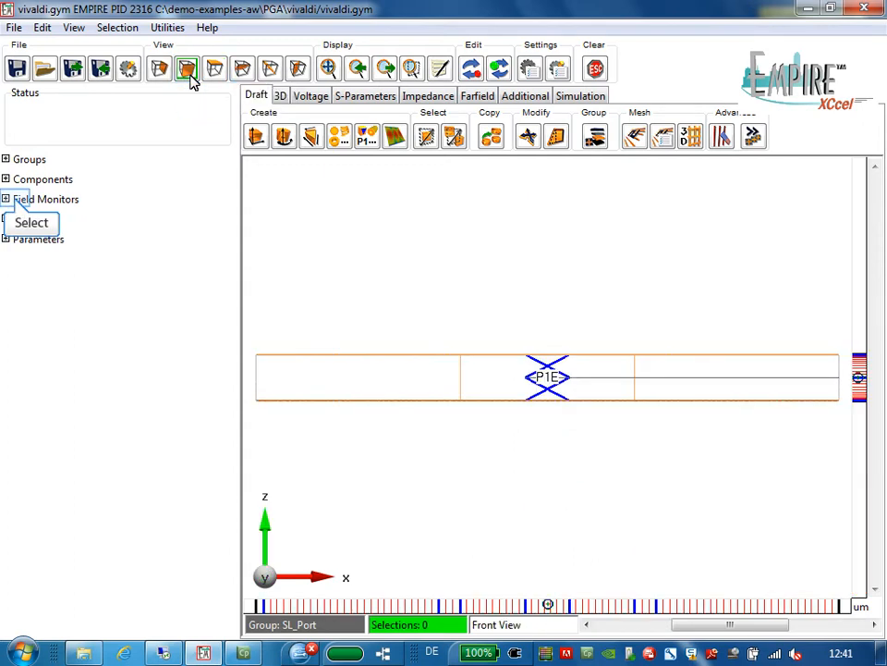
{"action": "left_click", "coordinate": [5, 200]}
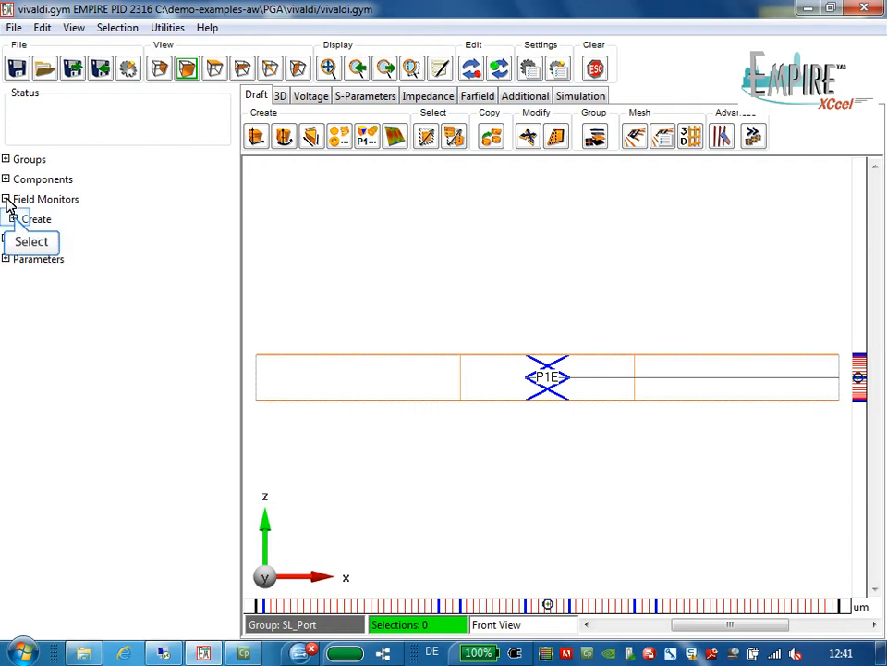
{"action": "left_click", "coordinate": [13, 219]}
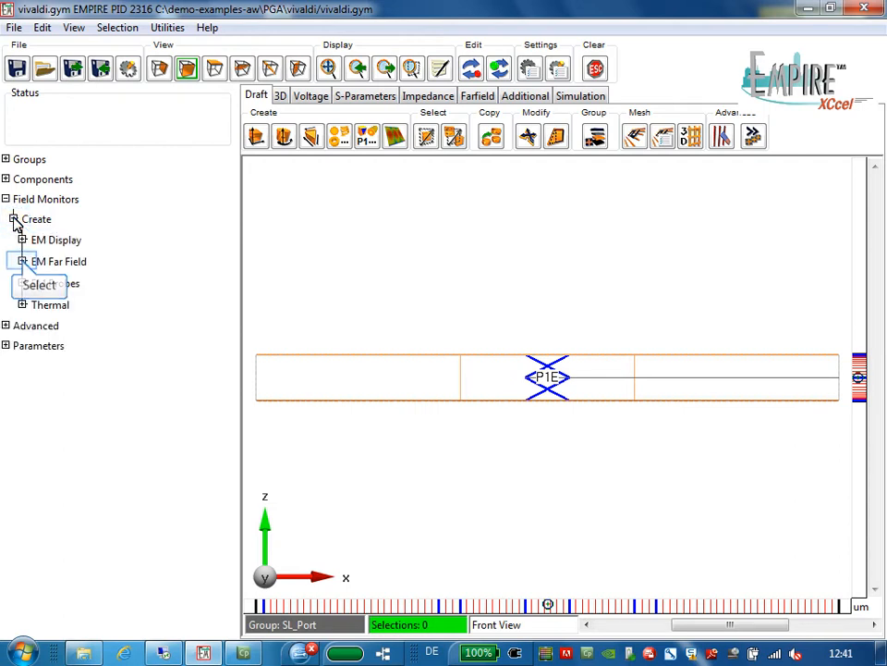
{"action": "left_click", "coordinate": [23, 261]}
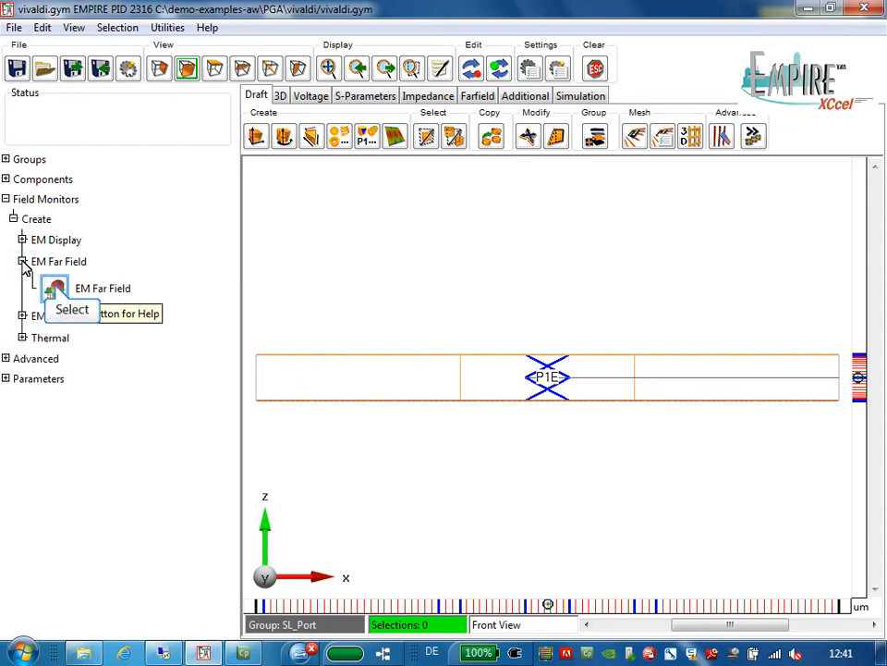
{"action": "left_click", "coordinate": [56, 290]}
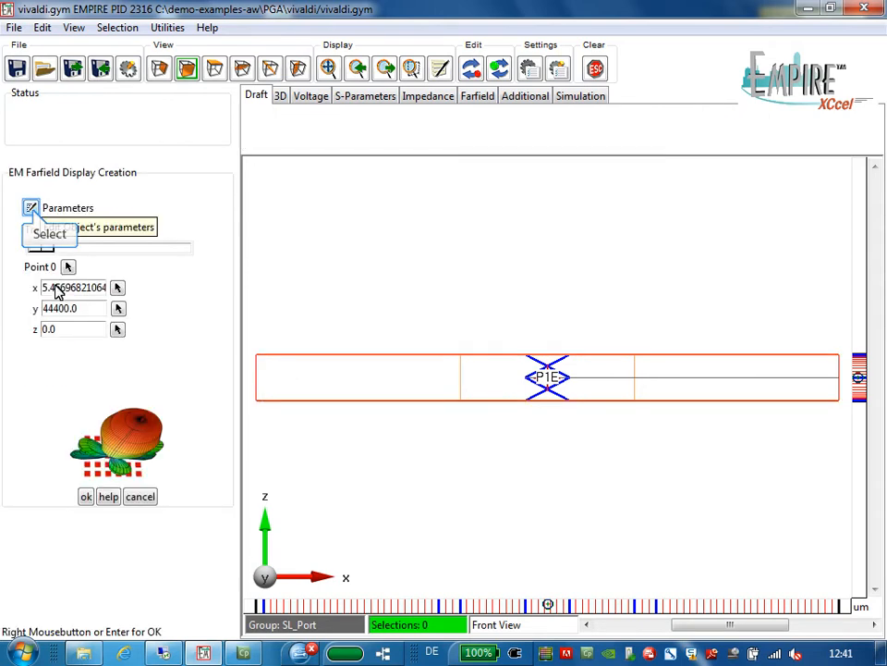
{"action": "left_click", "coordinate": [32, 208]}
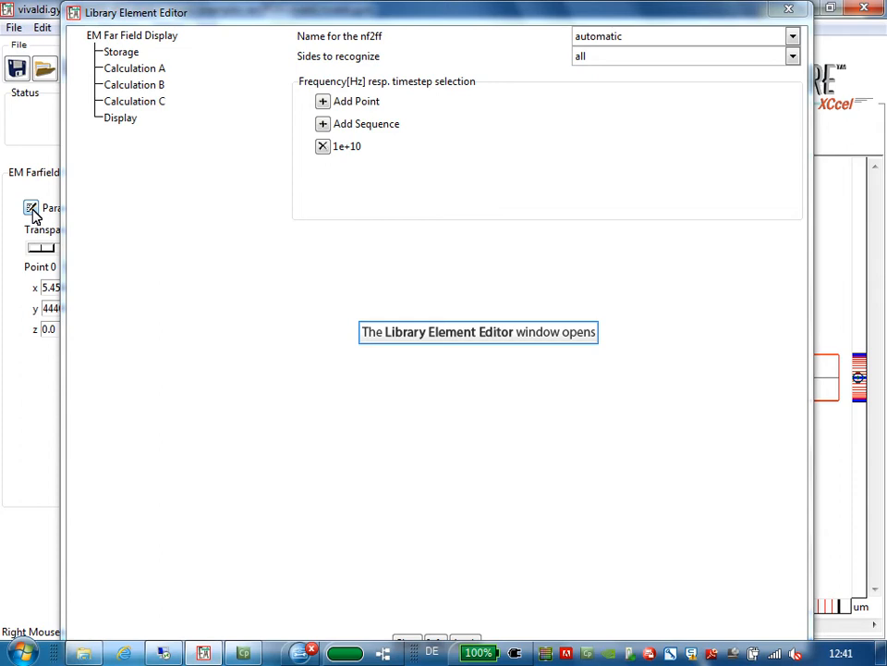
Replace the far-field monitor's default frequency with a 5e9 Hz point and create the monitor
{"action": "left_click", "coordinate": [323, 147]}
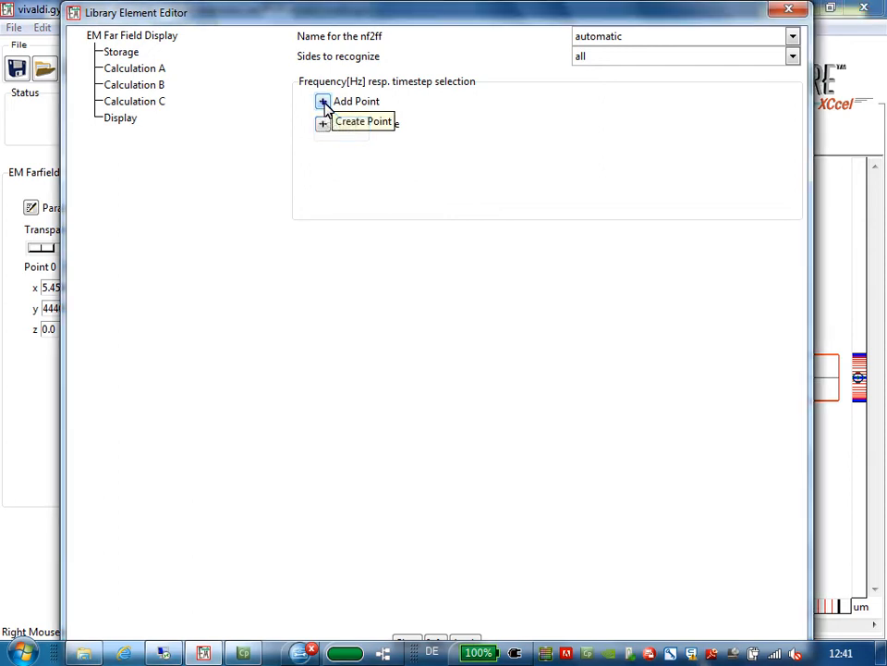
{"action": "left_click", "coordinate": [323, 102]}
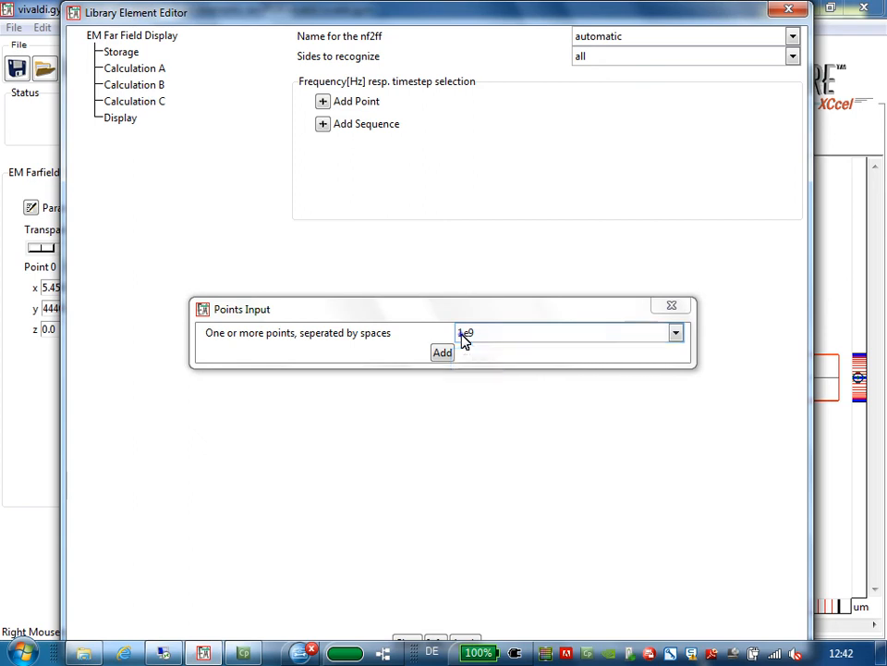
{"action": "double_click", "coordinate": [461, 333]}
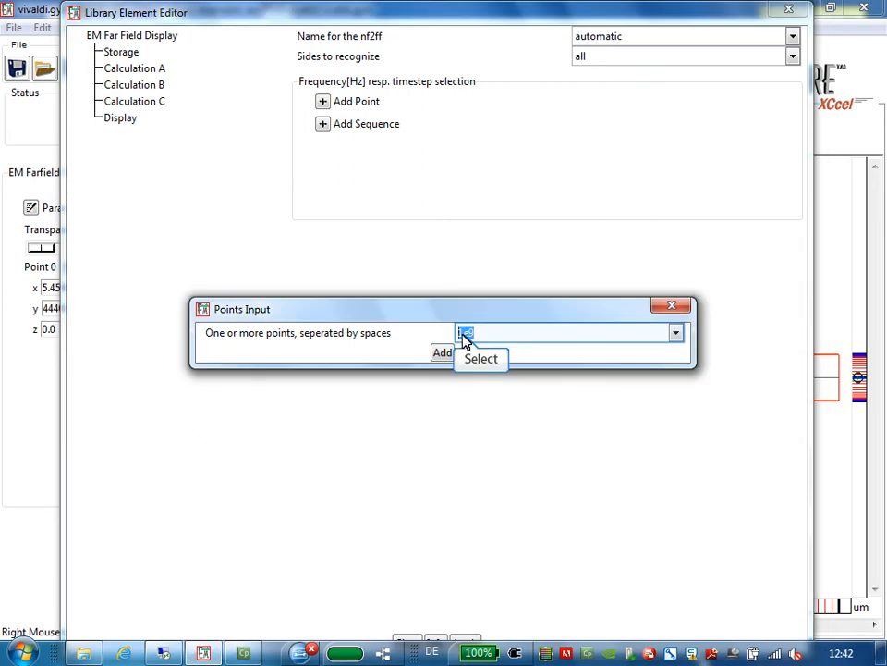
{"action": "type", "text": "5e9"}
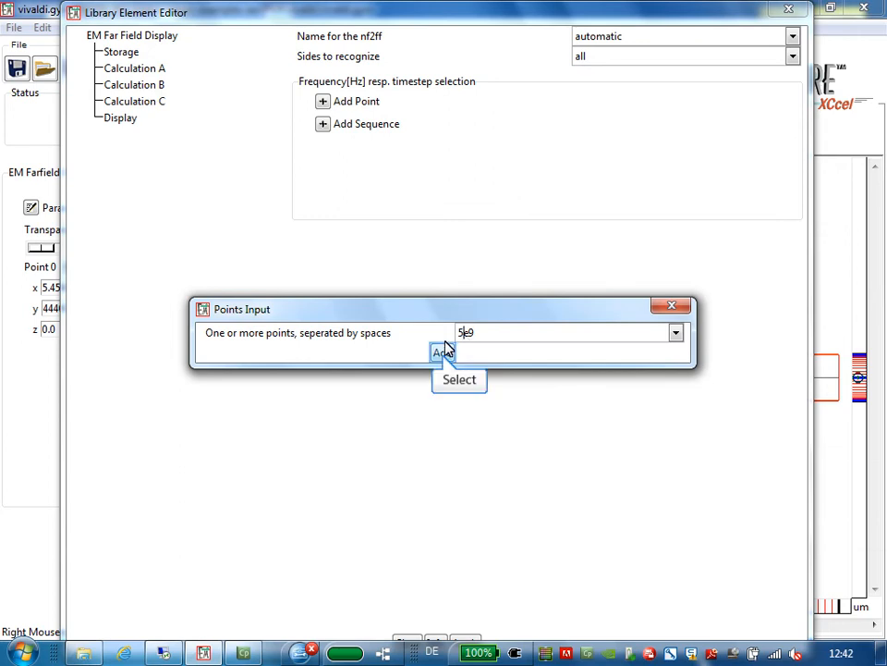
{"action": "left_click", "coordinate": [444, 355]}
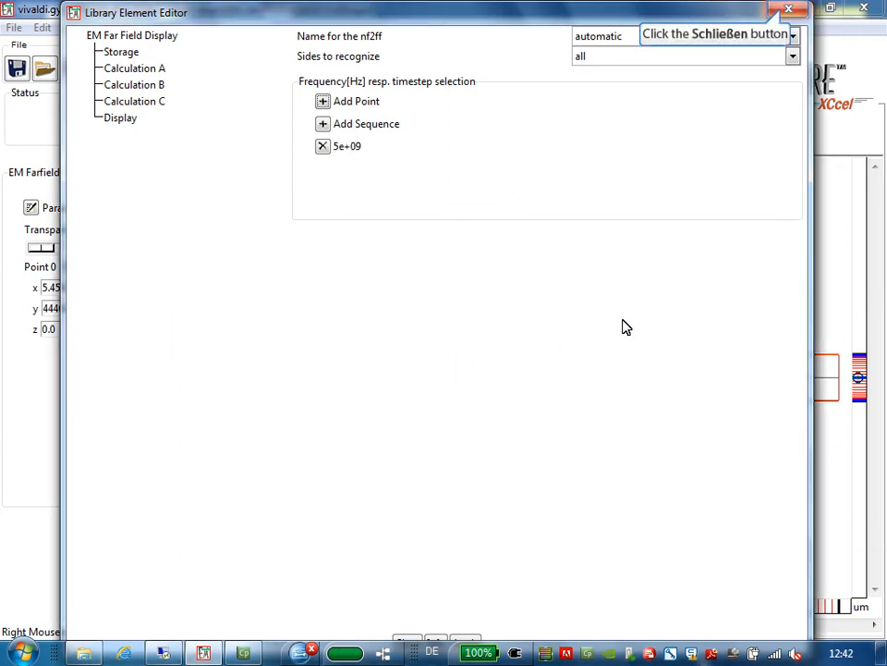
{"action": "left_click", "coordinate": [785, 11]}
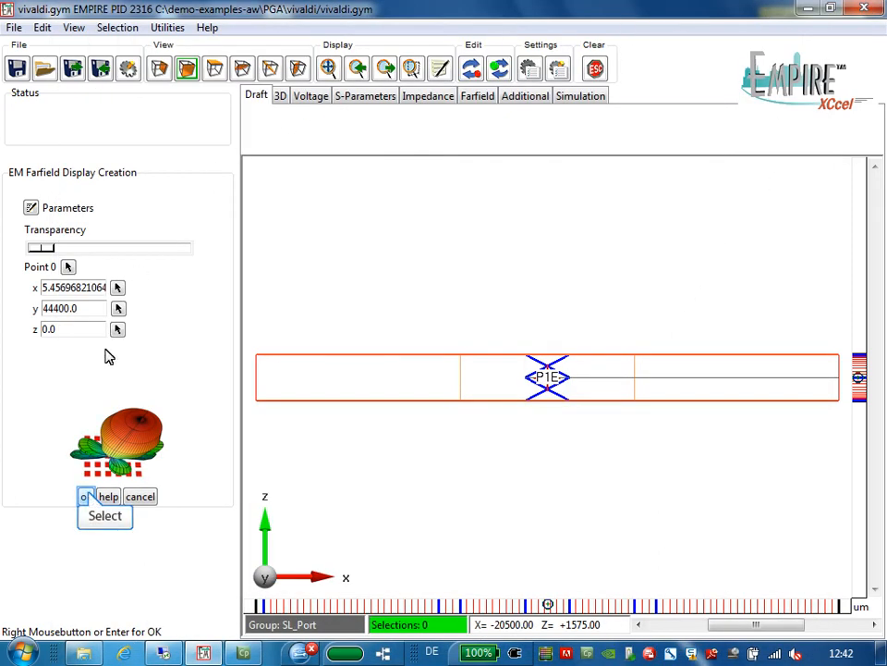
{"action": "left_click", "coordinate": [85, 497]}
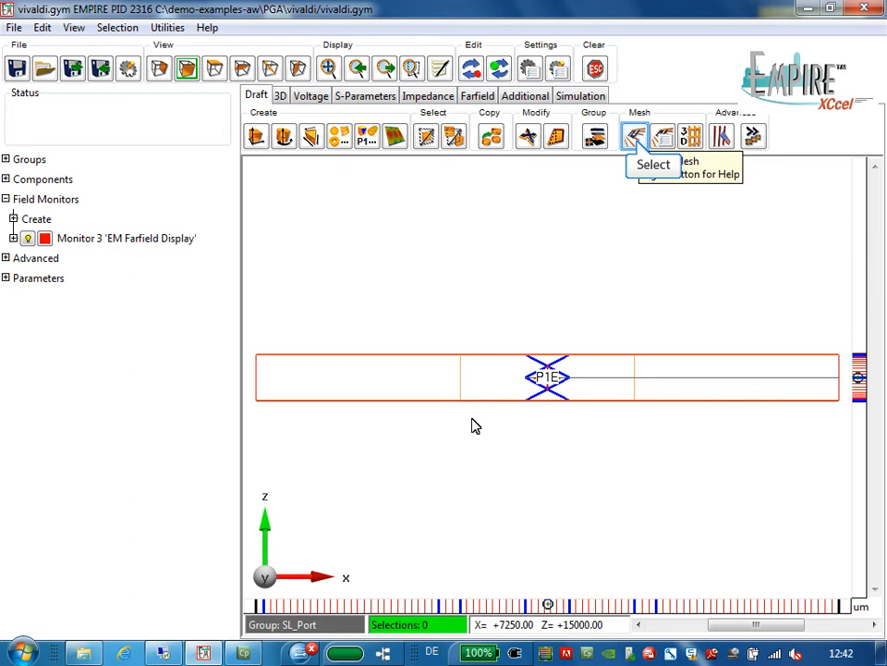
Recreate the mesh to account for the far-field monitor, show the model from the top and collapse the field monitors
{"action": "left_click", "coordinate": [636, 139]}
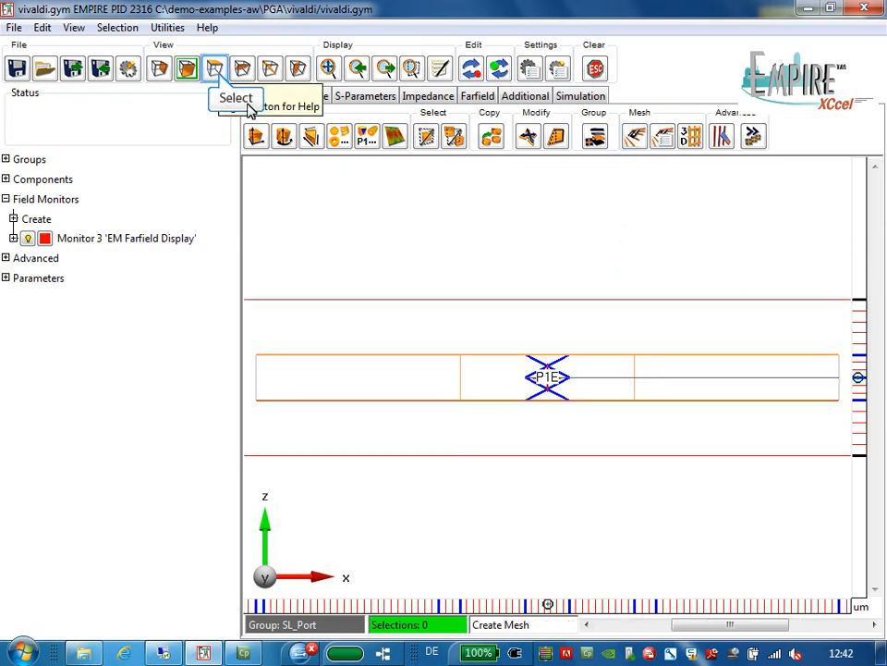
{"action": "left_click", "coordinate": [215, 70]}
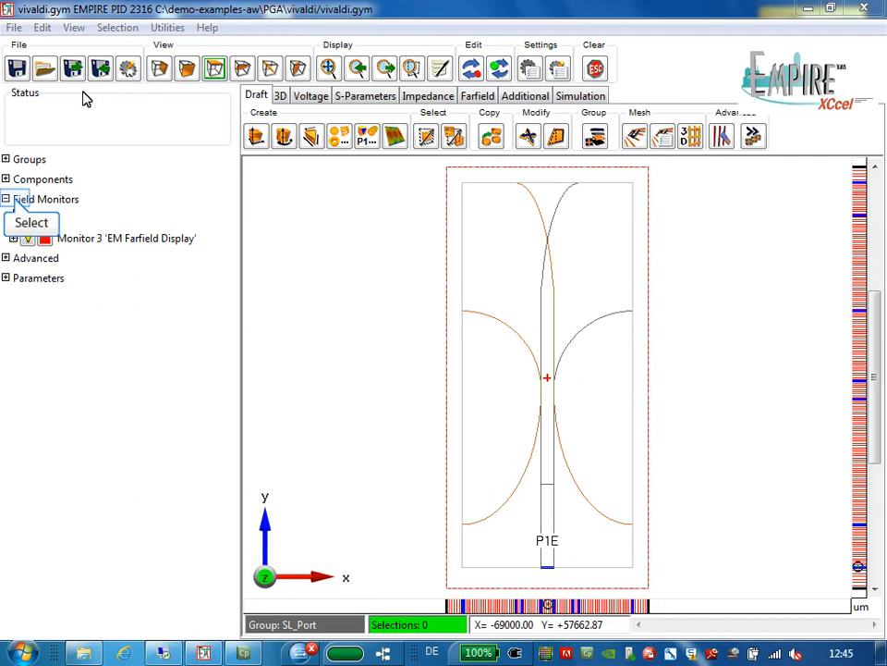
{"action": "left_click", "coordinate": [5, 200]}
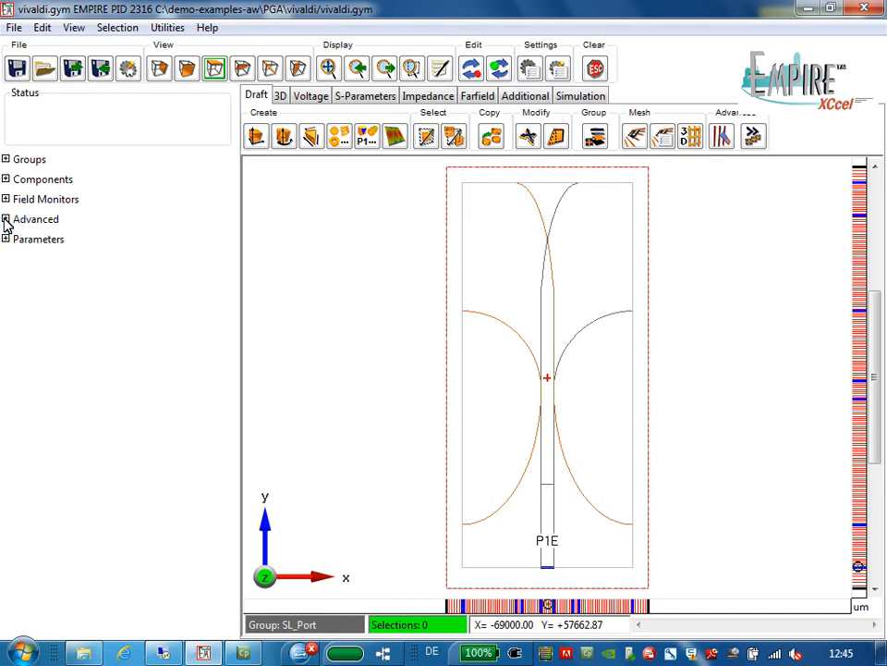
Set the additional space at the ymax boundary to 1.0 lambda, recreate the mesh and collapse the advanced settings
{"action": "left_click", "coordinate": [5, 219]}
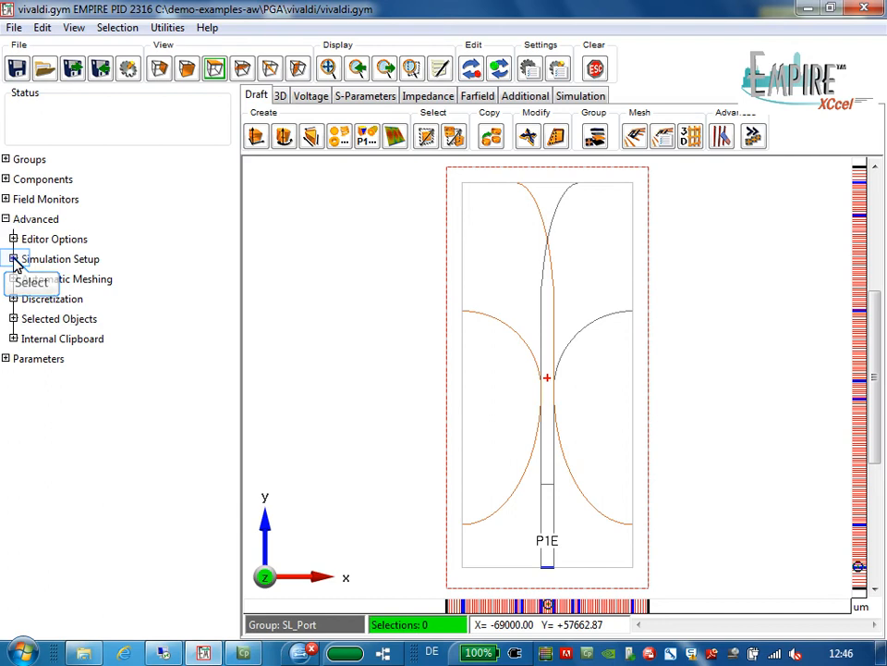
{"action": "left_click", "coordinate": [14, 260]}
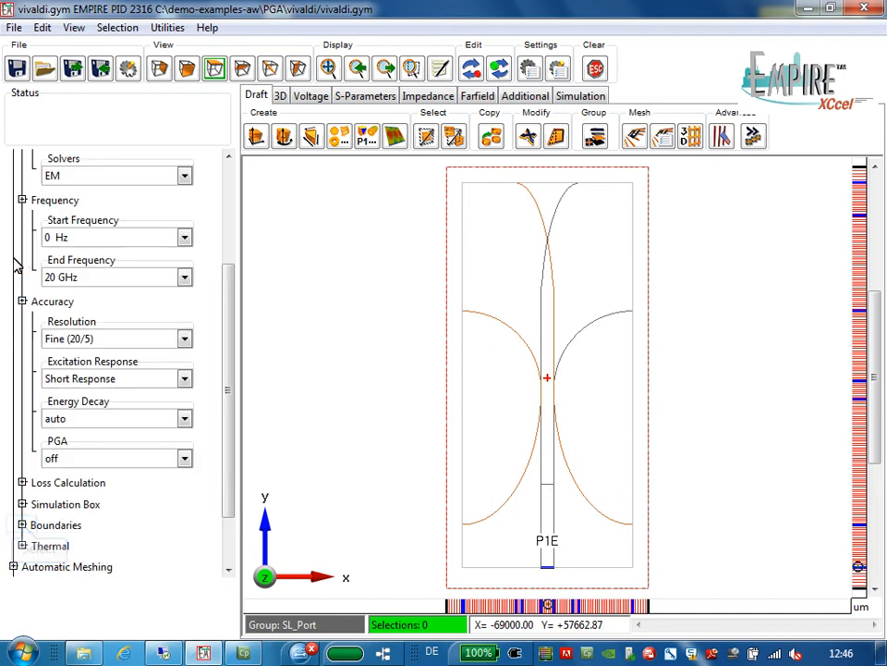
{"action": "left_click", "coordinate": [21, 524]}
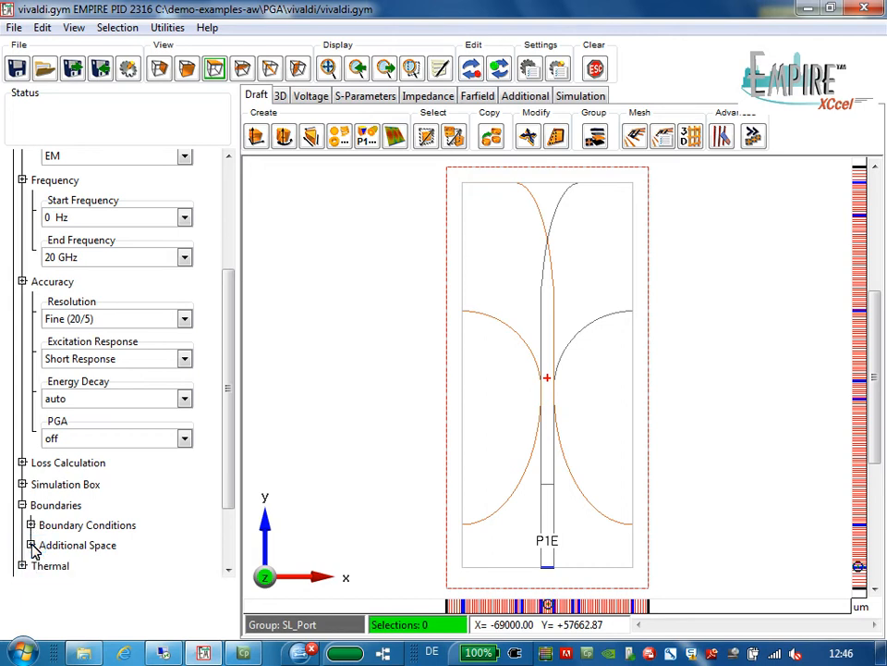
{"action": "left_click", "coordinate": [31, 546]}
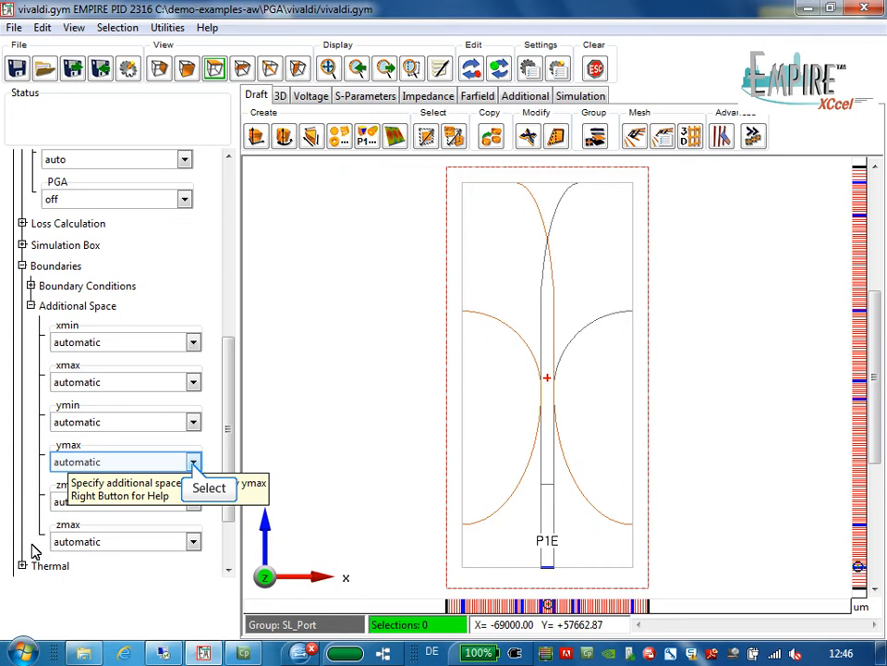
{"action": "left_click", "coordinate": [193, 462]}
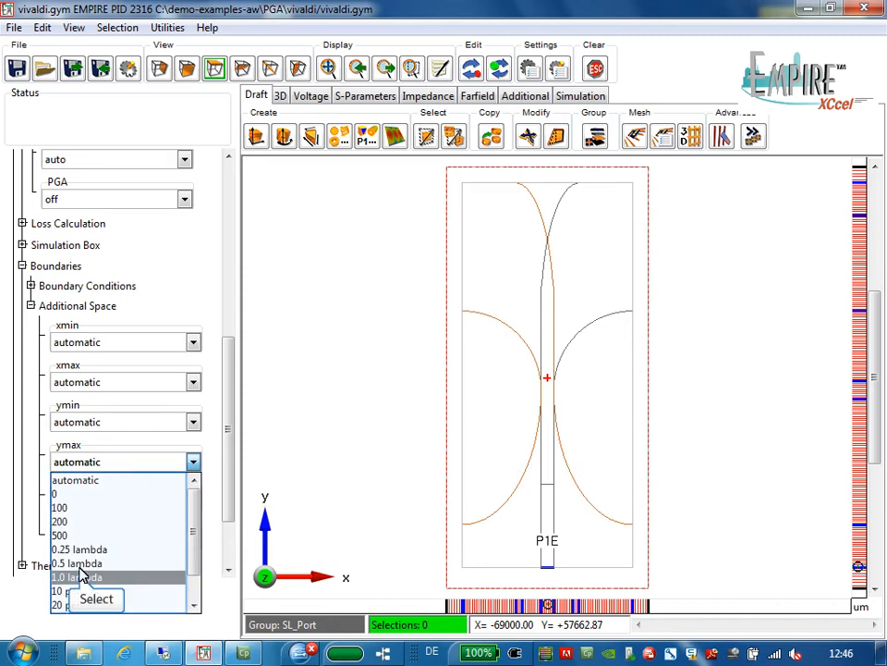
{"action": "left_click", "coordinate": [111, 576]}
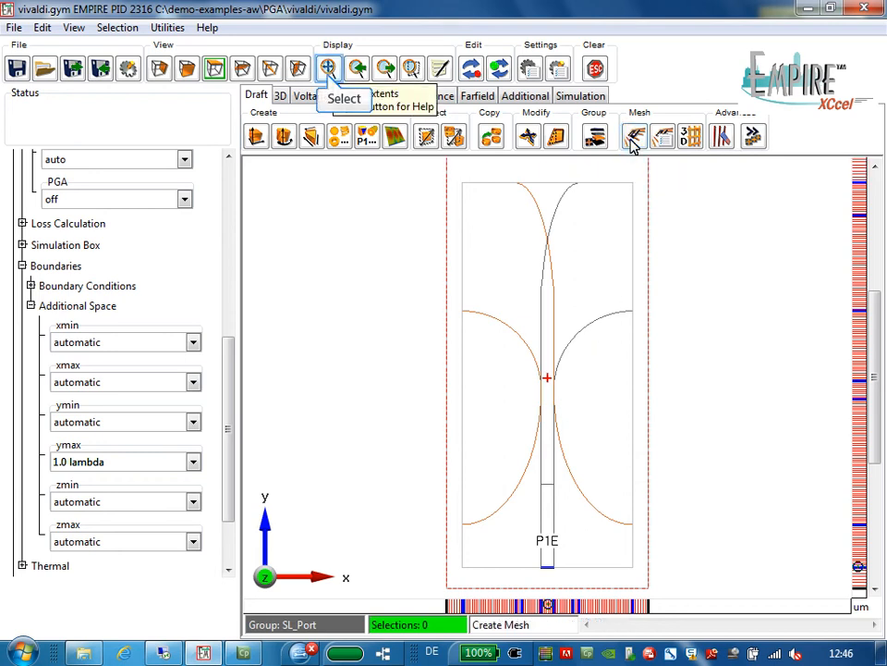
{"action": "left_click", "coordinate": [328, 70]}
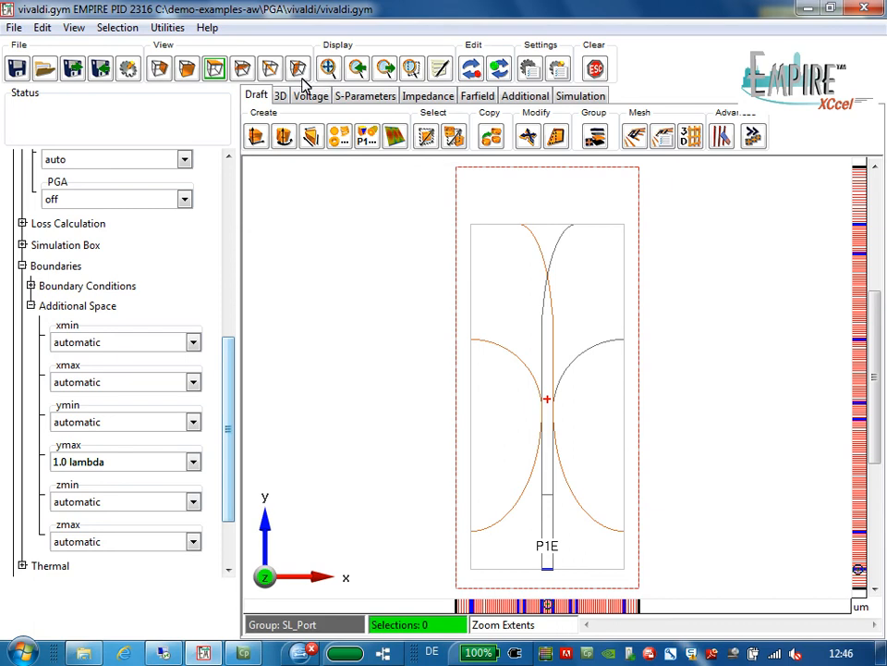
{"action": "left_click_drag", "start_coordinate": [228, 371], "coordinate": [225, 193]}
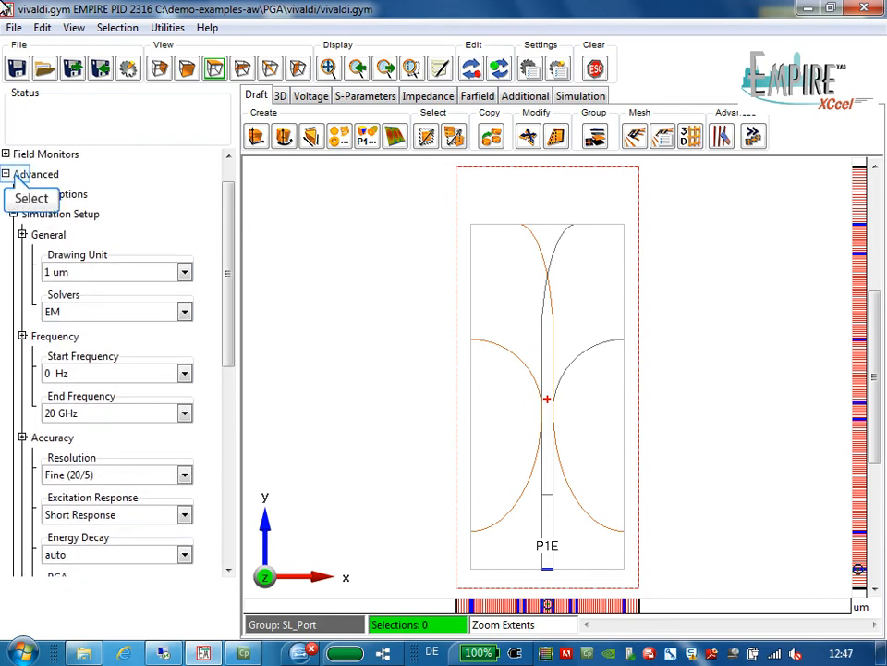
{"action": "left_click", "coordinate": [7, 175]}
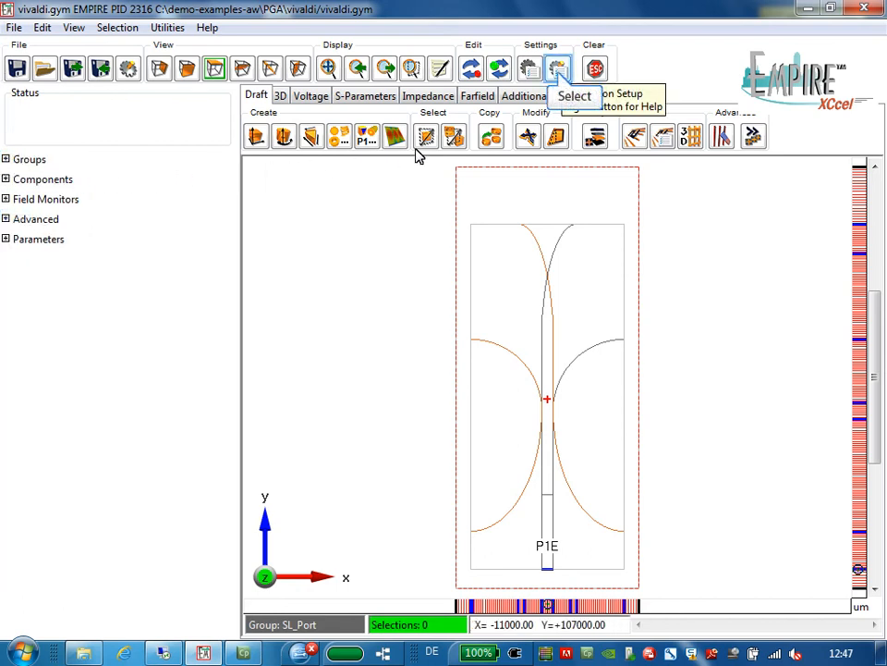
Open the simulation settings and examine the available drawing unit, solver, resolution and excitation response options
{"action": "left_click", "coordinate": [559, 71]}
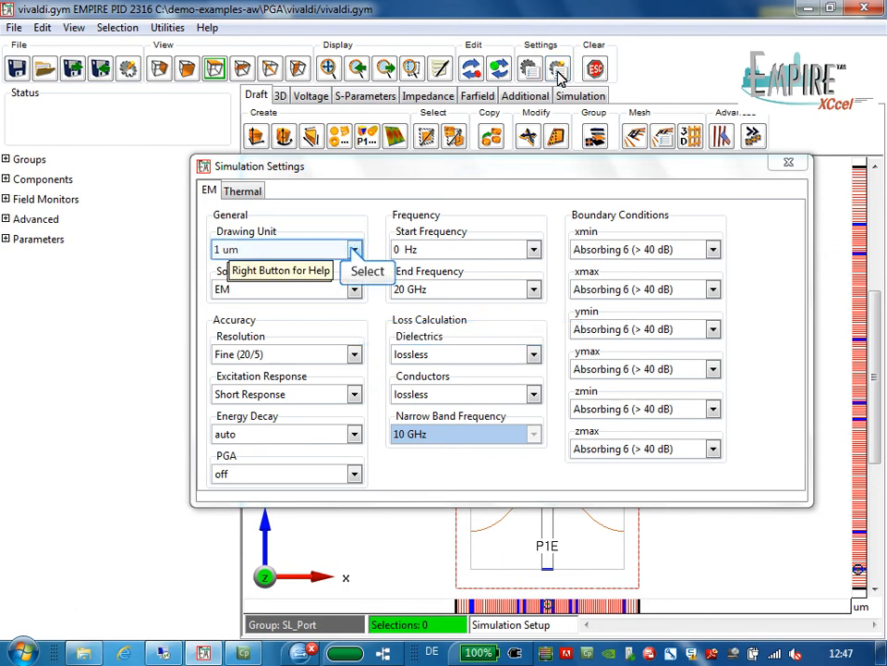
{"action": "left_click", "coordinate": [354, 250]}
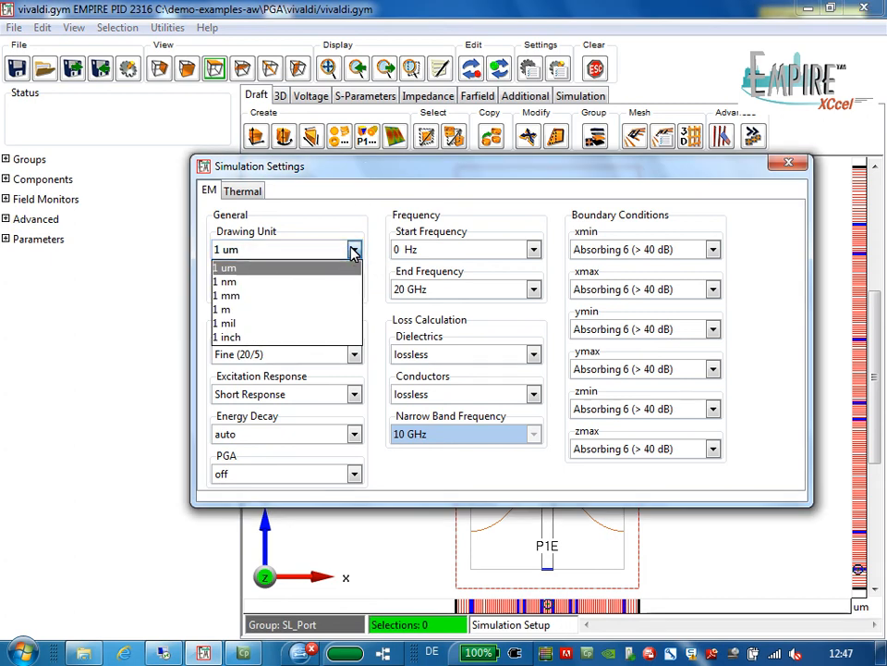
{"action": "left_click", "coordinate": [354, 250]}
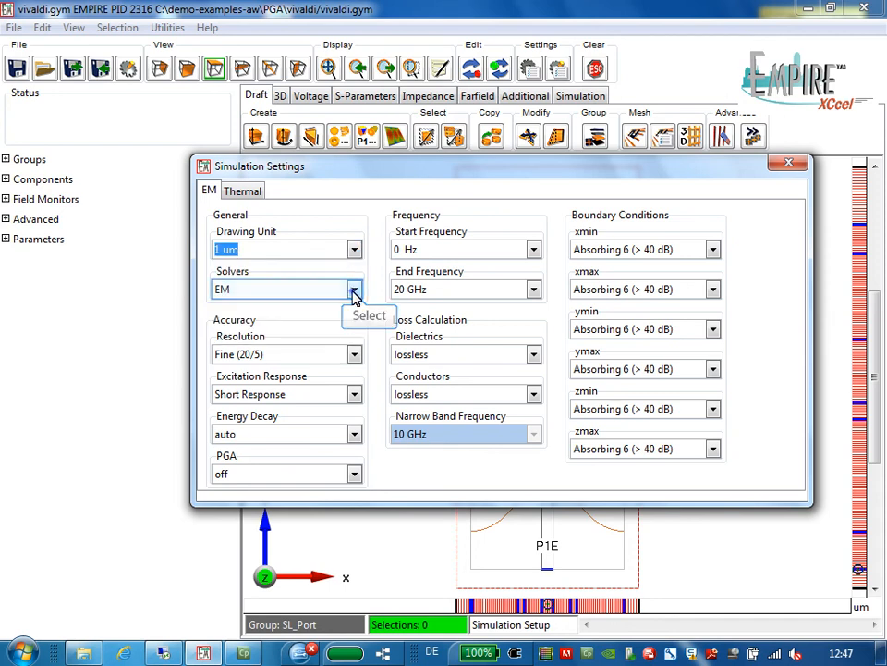
{"action": "left_click", "coordinate": [354, 290]}
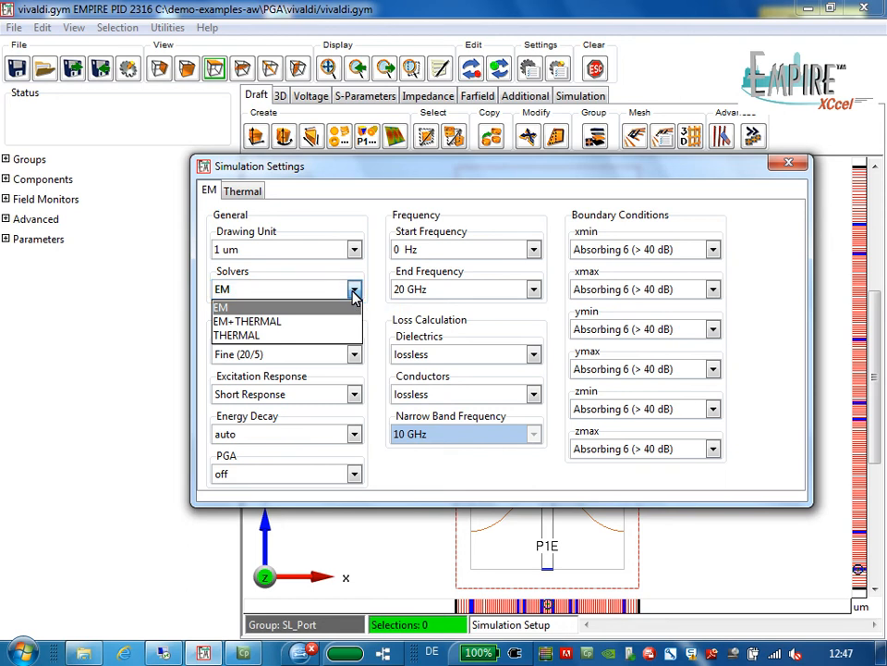
{"action": "left_click", "coordinate": [354, 290]}
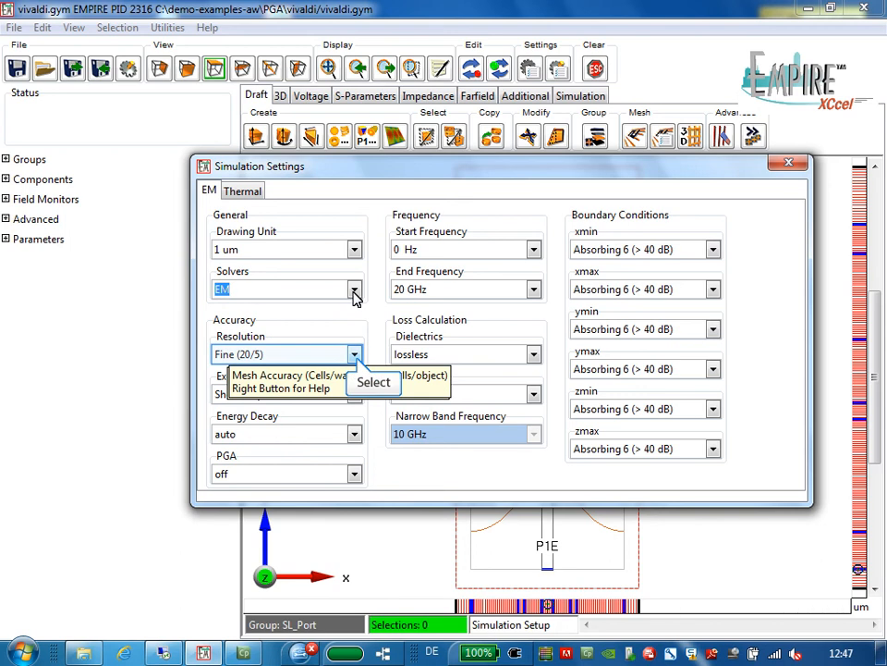
{"action": "left_click", "coordinate": [355, 355]}
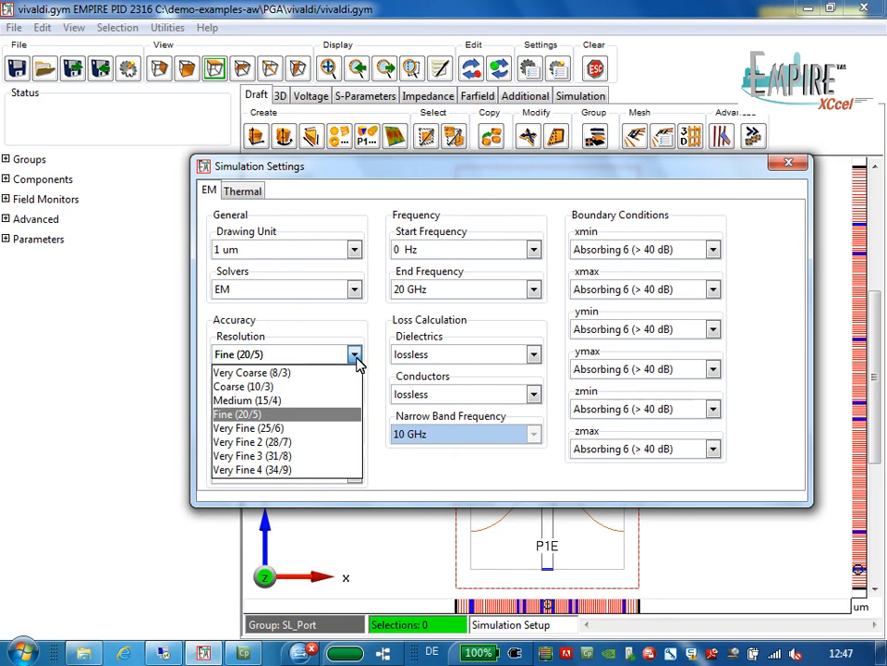
{"action": "left_click", "coordinate": [354, 355]}
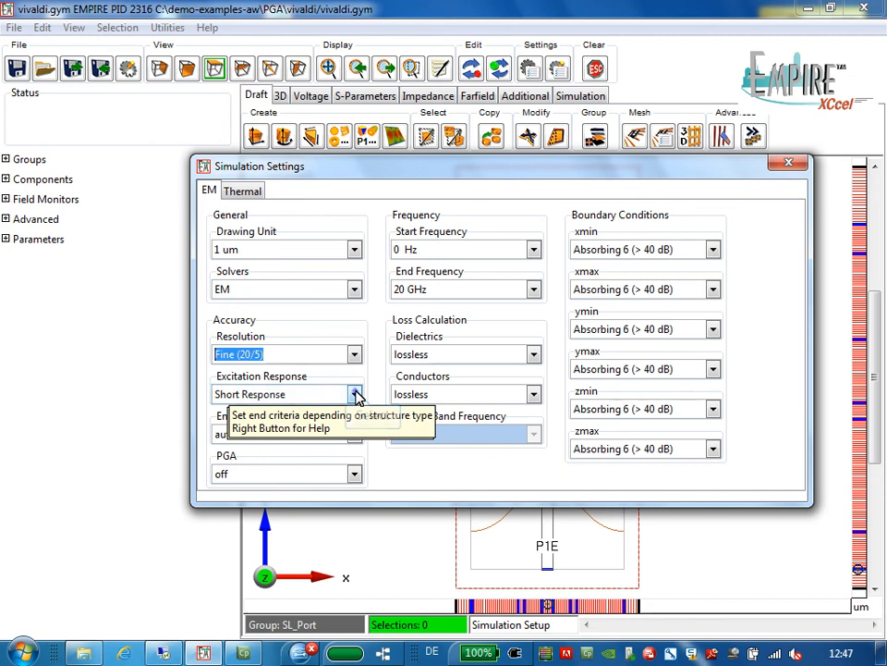
{"action": "left_click", "coordinate": [356, 394]}
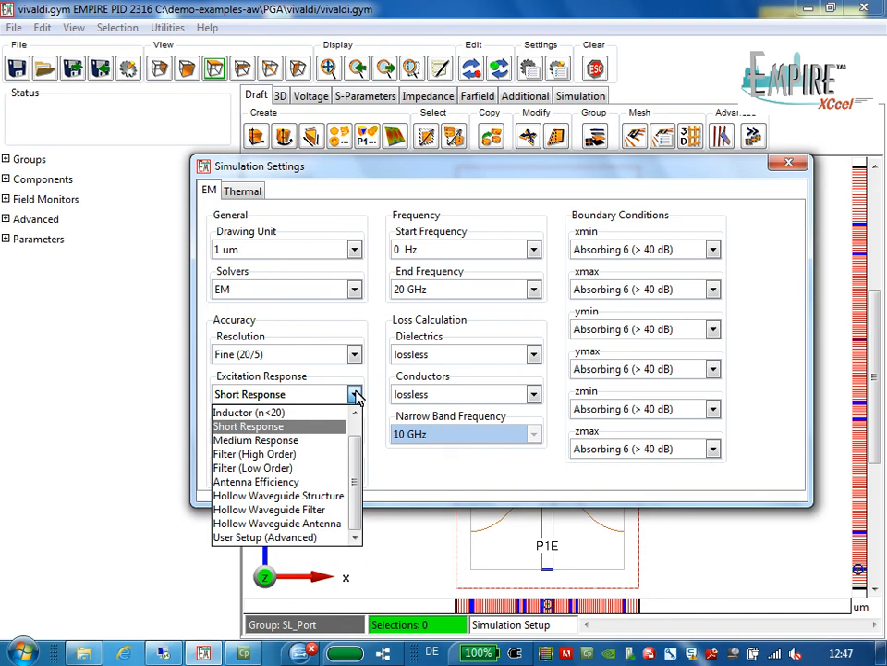
{"action": "left_click", "coordinate": [357, 397]}
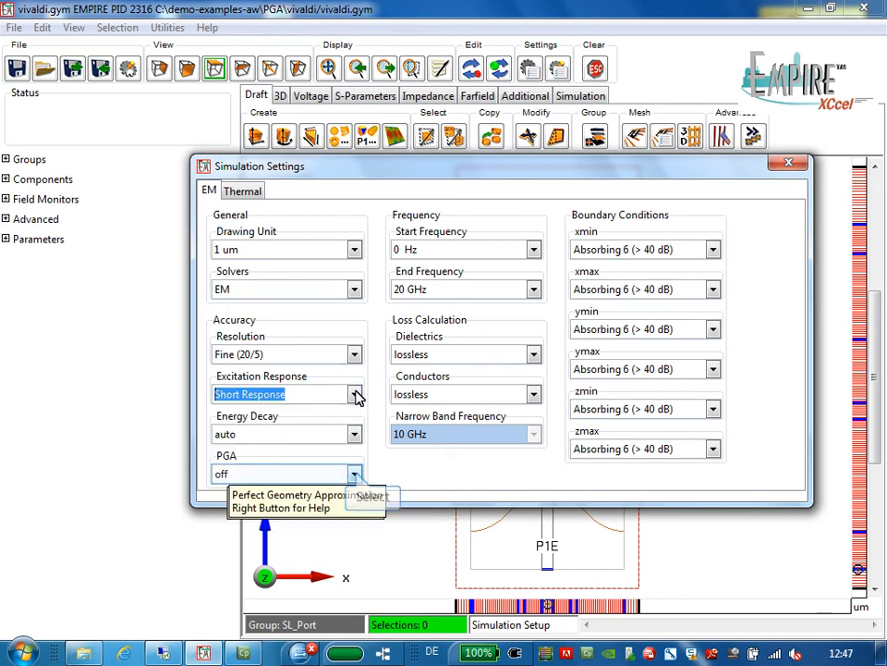
Turn on PGA (Perfect Geometry Approximation) and set the mesh resolution to Medium (15/4)
{"action": "left_click", "coordinate": [356, 475]}
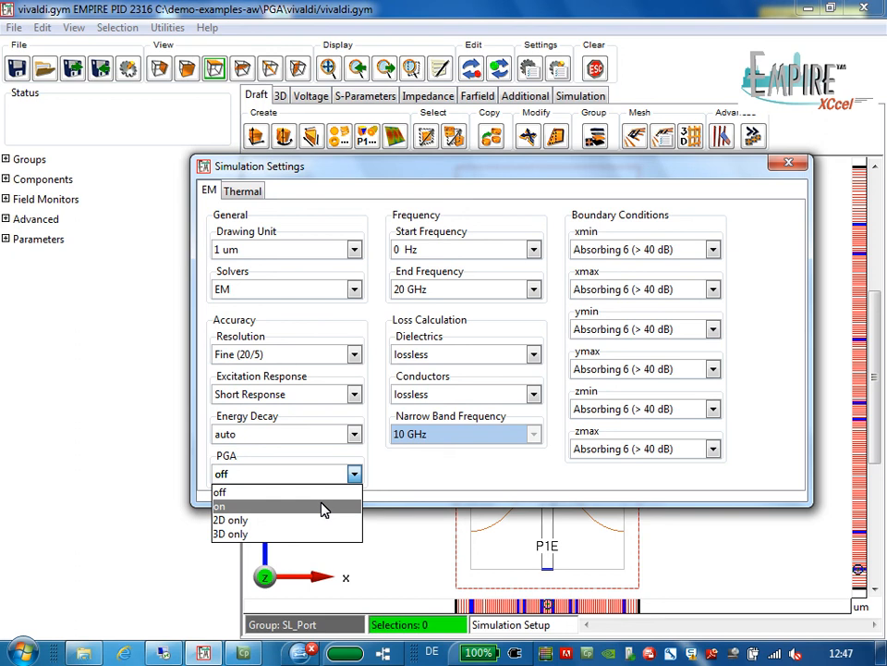
{"action": "left_click", "coordinate": [322, 508]}
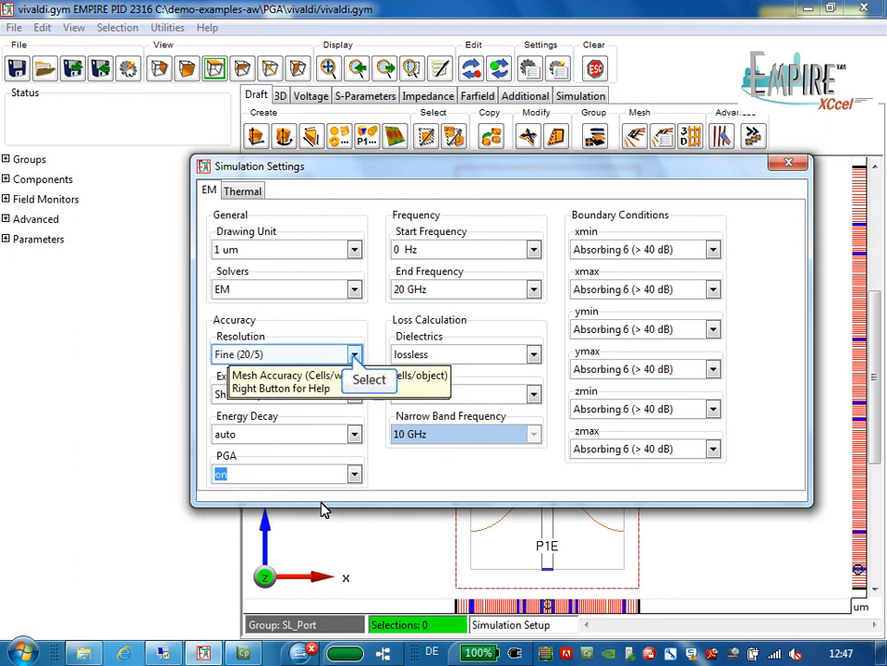
{"action": "left_click", "coordinate": [354, 355]}
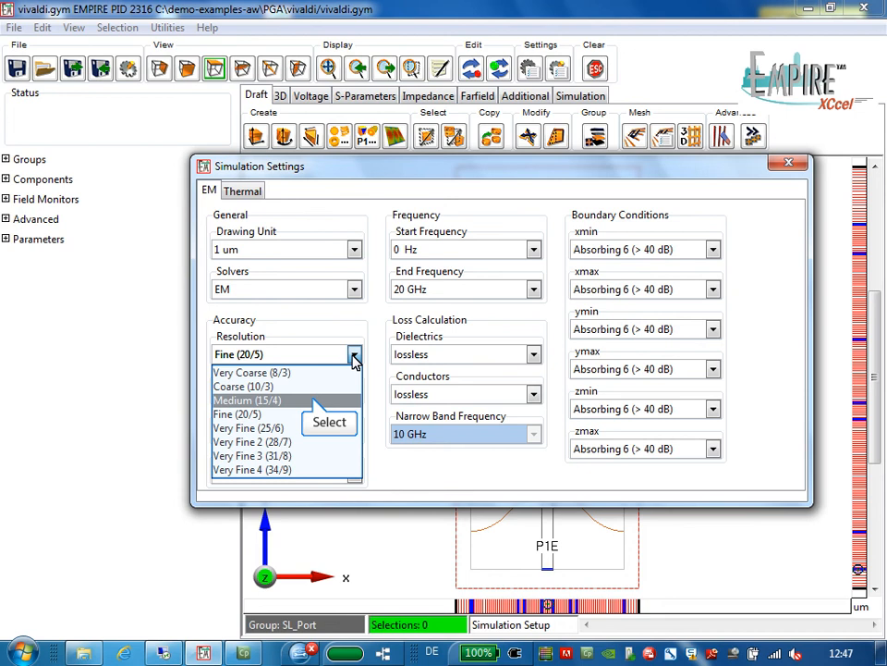
{"action": "left_click", "coordinate": [313, 400]}
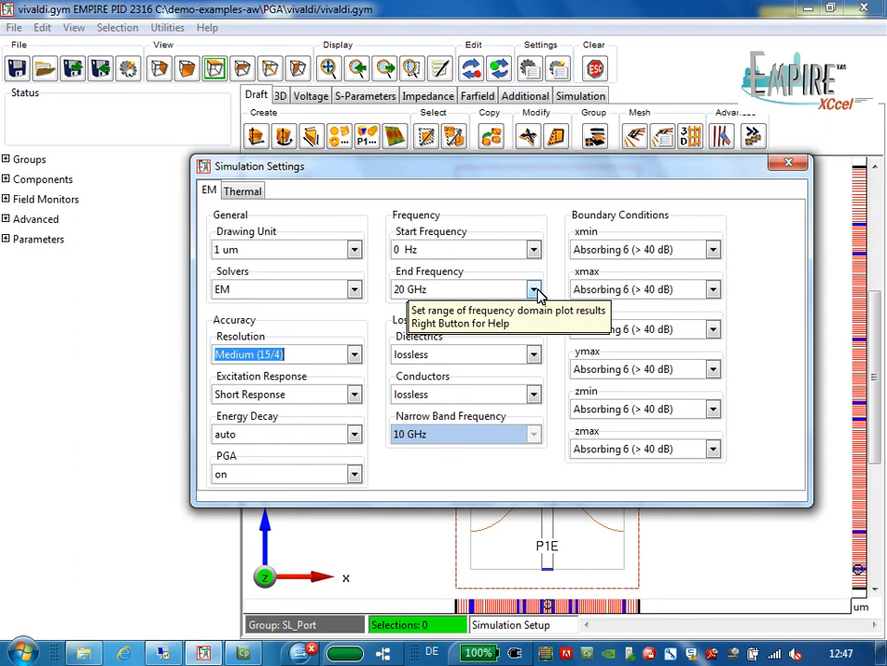
Check the end frequency and dielectric loss options, and set the ymax boundary condition to Absorbing 8 (> 60 dB)
{"action": "left_click", "coordinate": [534, 289]}
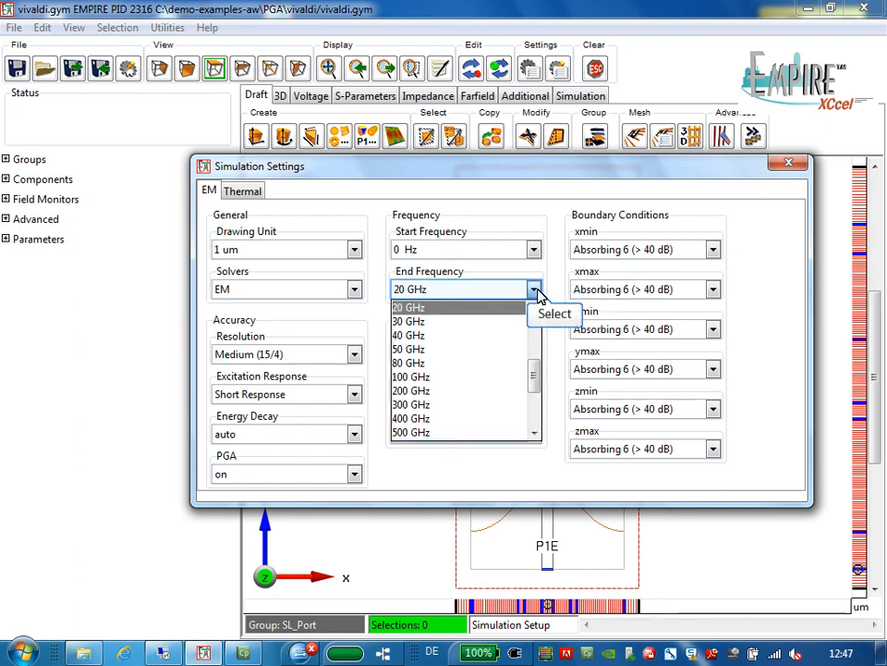
{"action": "left_click", "coordinate": [534, 289]}
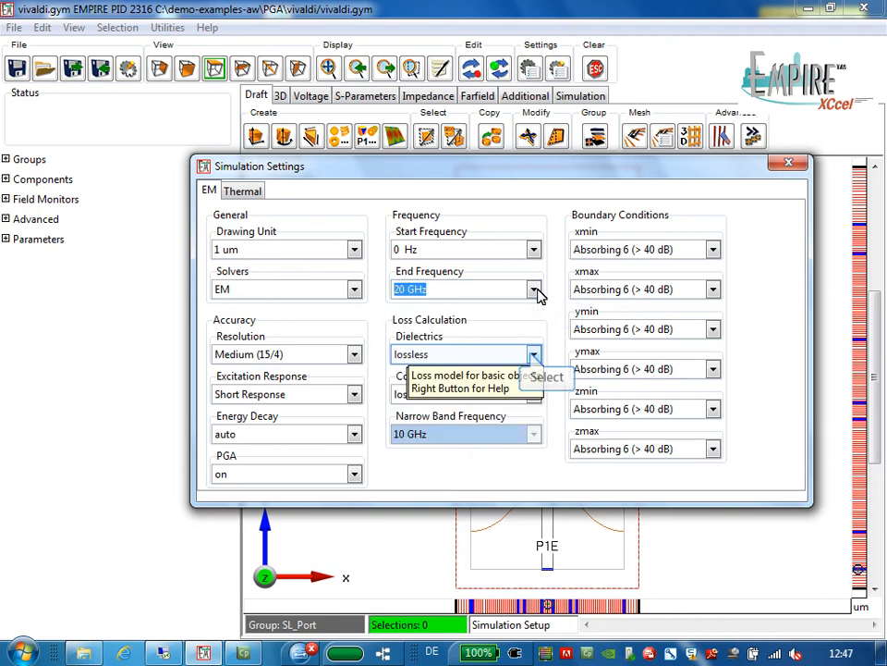
{"action": "left_click", "coordinate": [533, 357]}
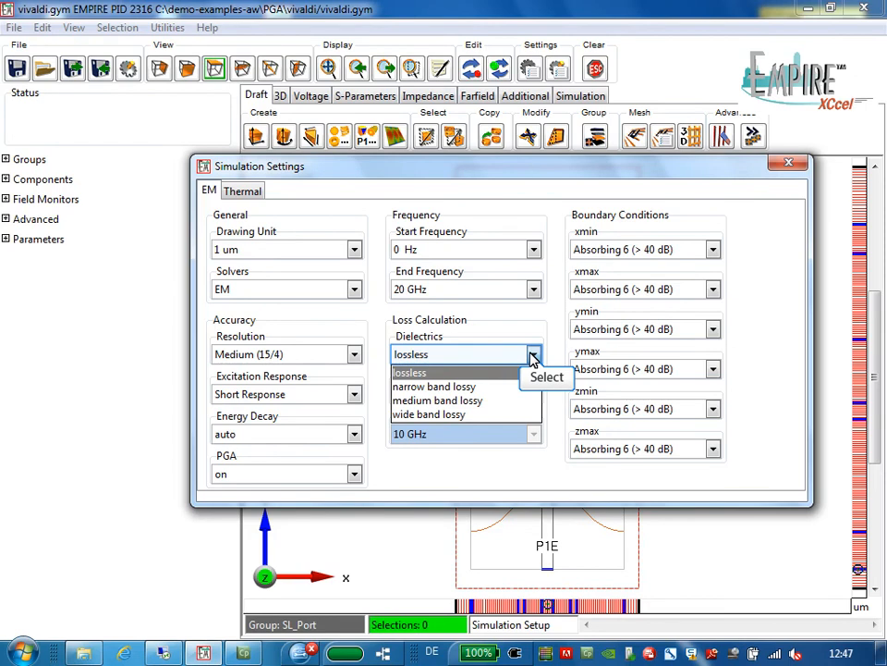
{"action": "left_click", "coordinate": [533, 357]}
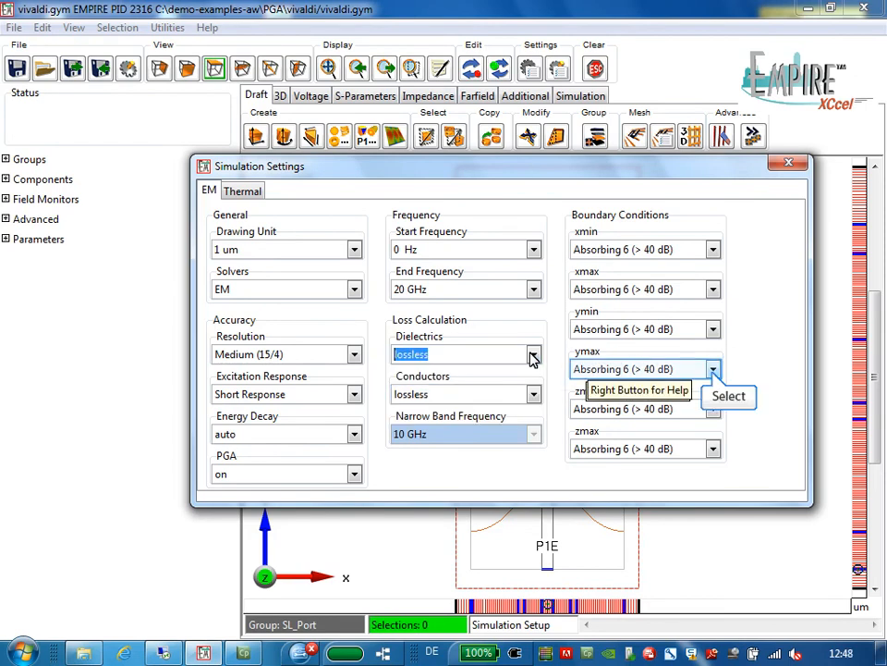
{"action": "left_click", "coordinate": [713, 371]}
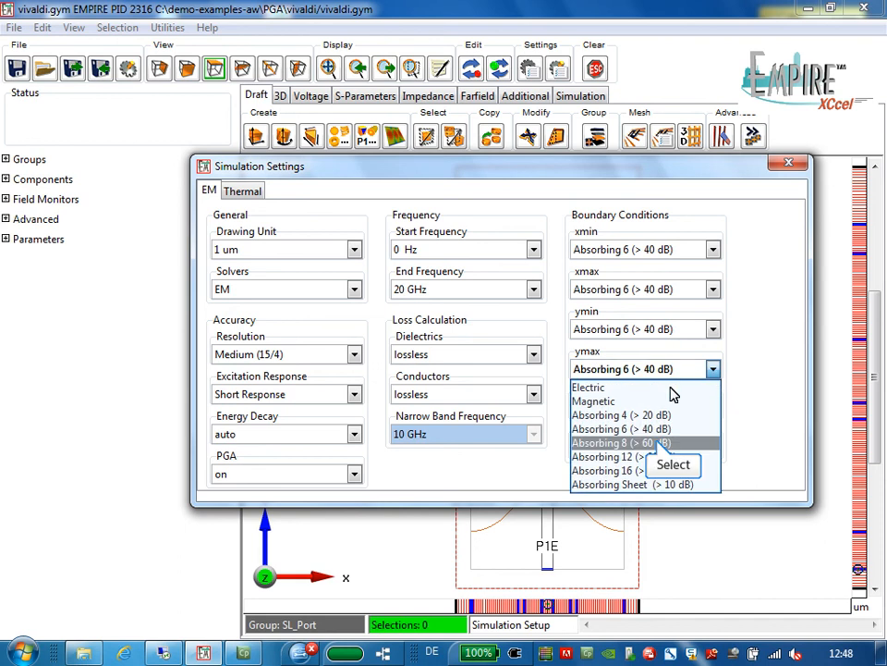
{"action": "left_click", "coordinate": [659, 444]}
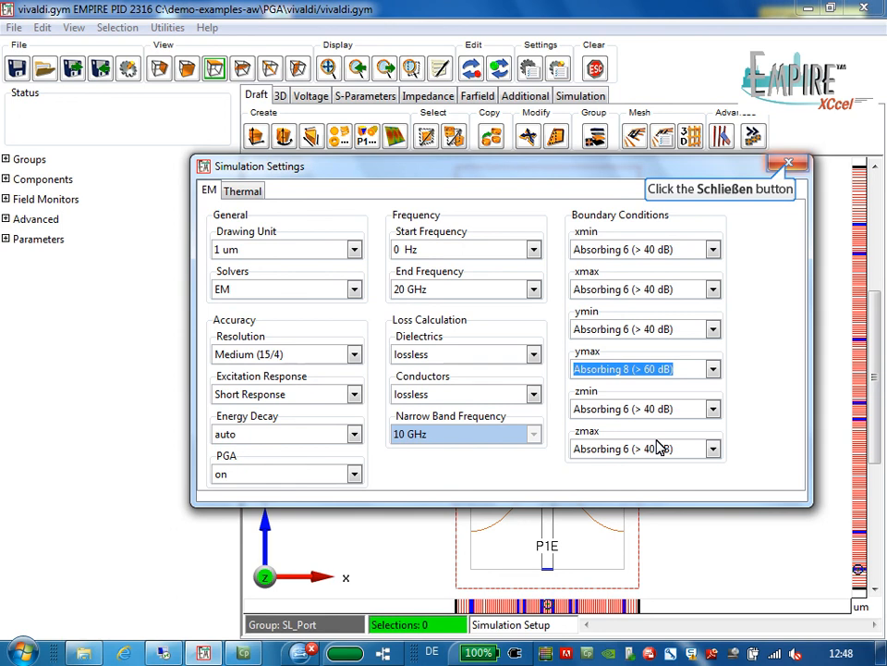